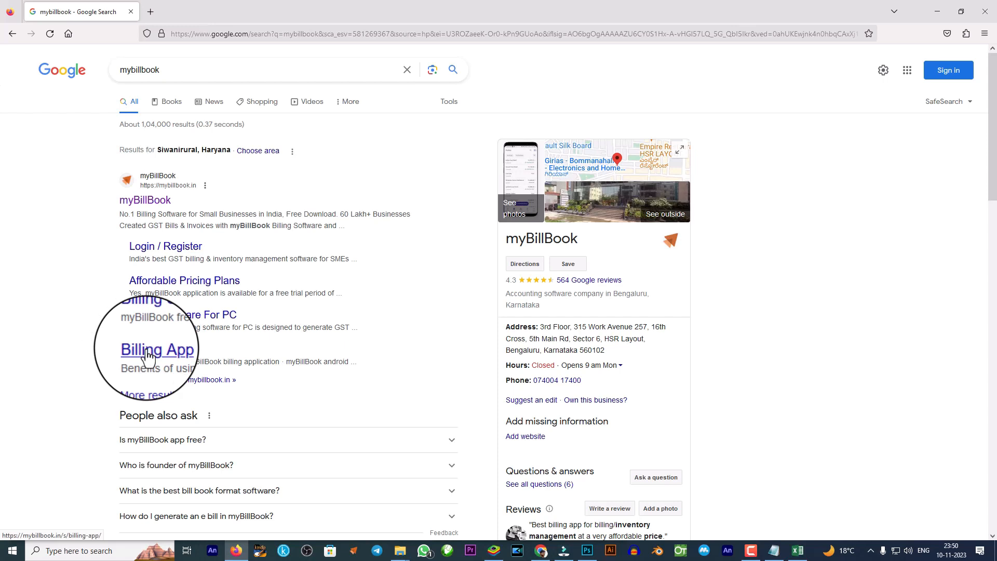
# - Open the myBillBook website from the Google results to reach its sign-up form
pyautogui.click(163, 207)
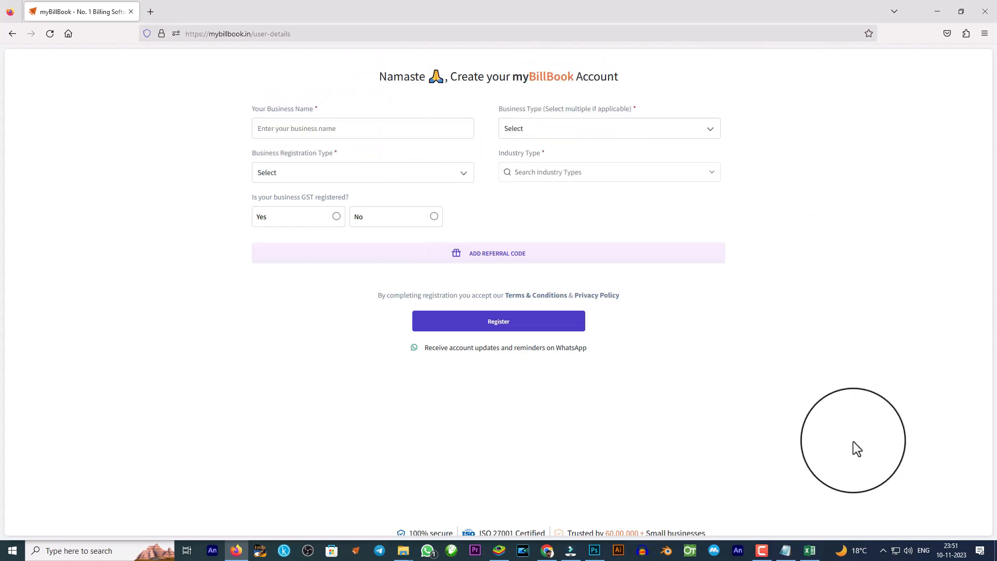
# - Enter business name Plantstemple as a Retailer, Sole Proprietorship in Agriculture
pyautogui.click(350, 131)
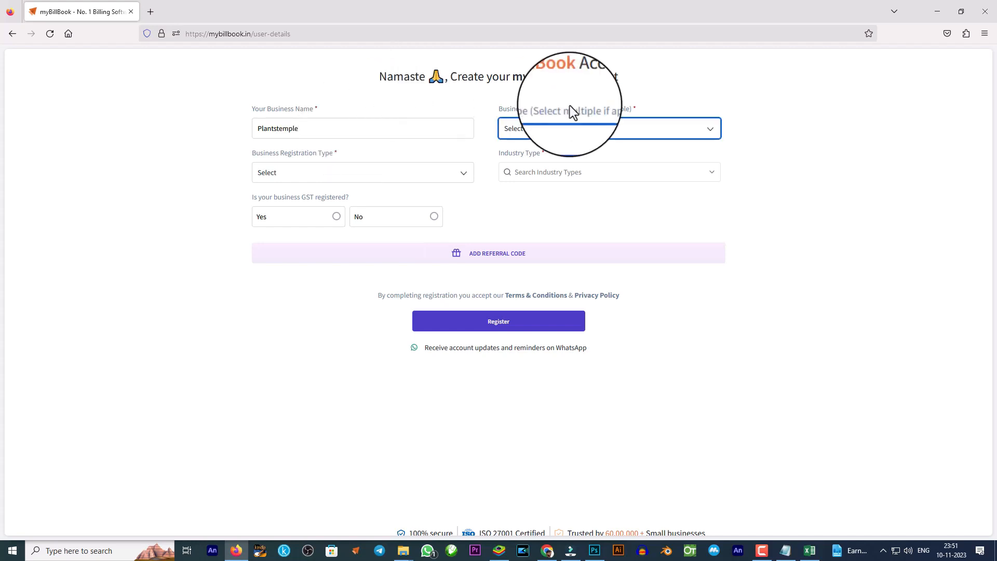
pyautogui.click(597, 132)
pyautogui.click(517, 155)
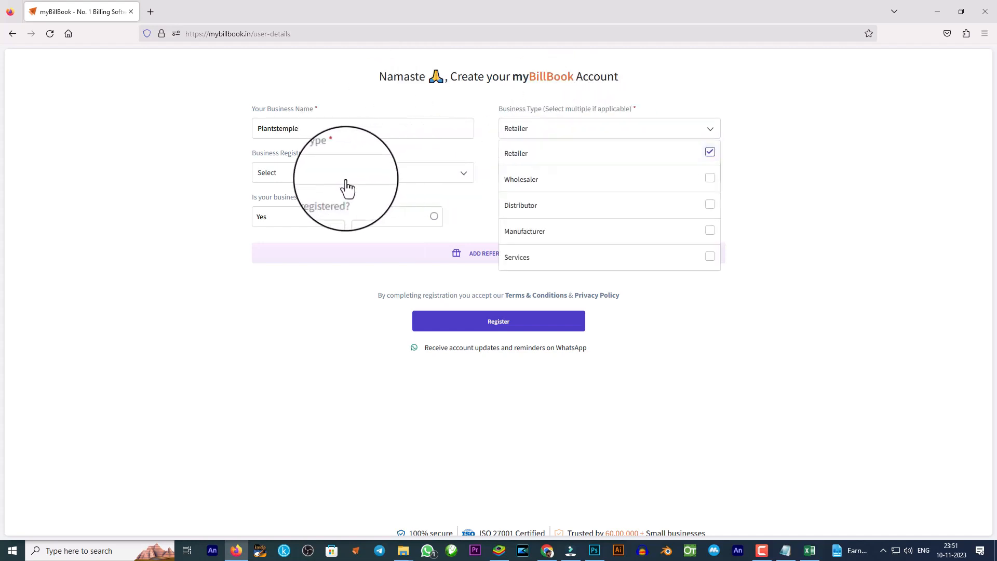
pyautogui.click(338, 176)
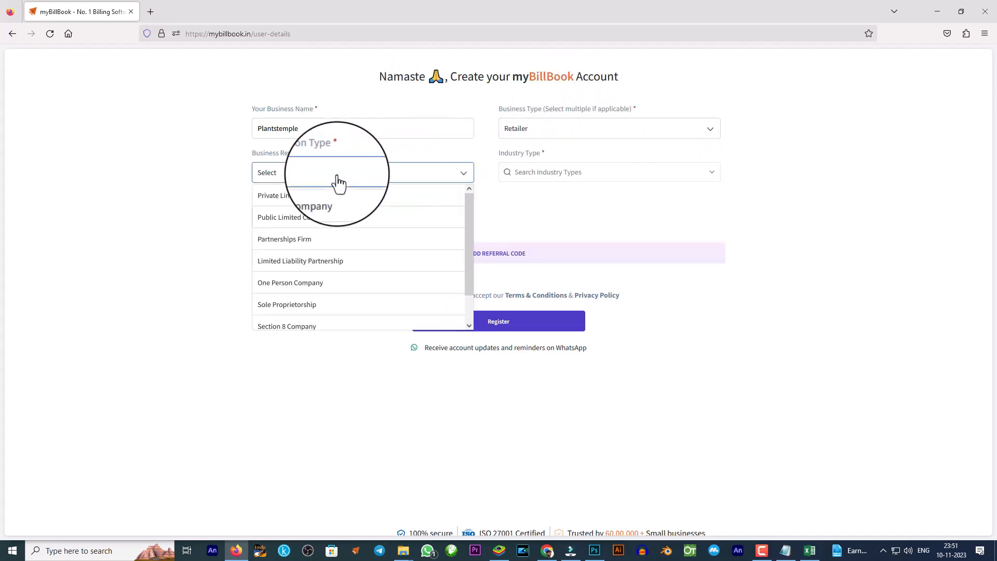
pyautogui.click(291, 307)
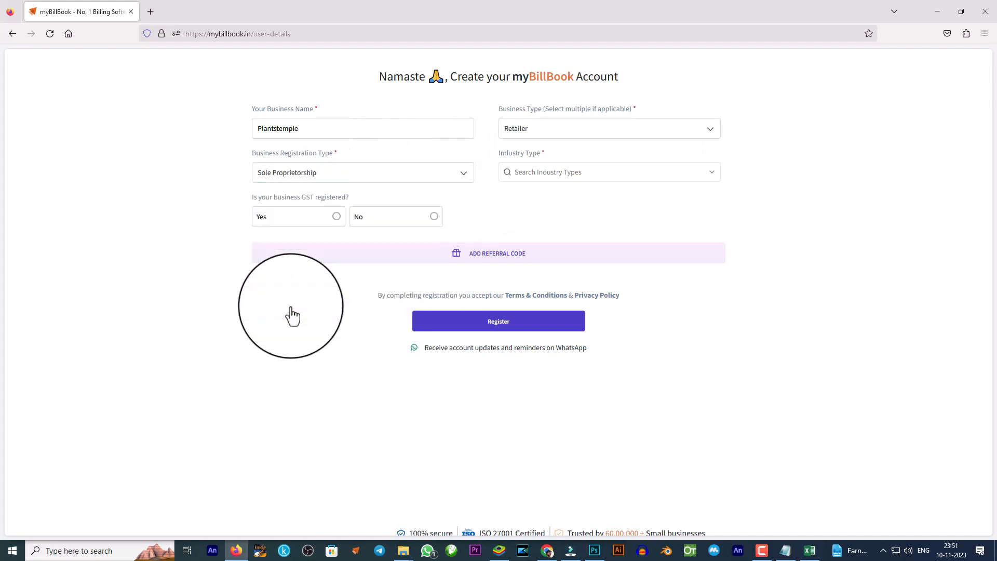
pyautogui.click(615, 176)
pyautogui.moveTo(715, 202); pyautogui.dragTo(719, 213)
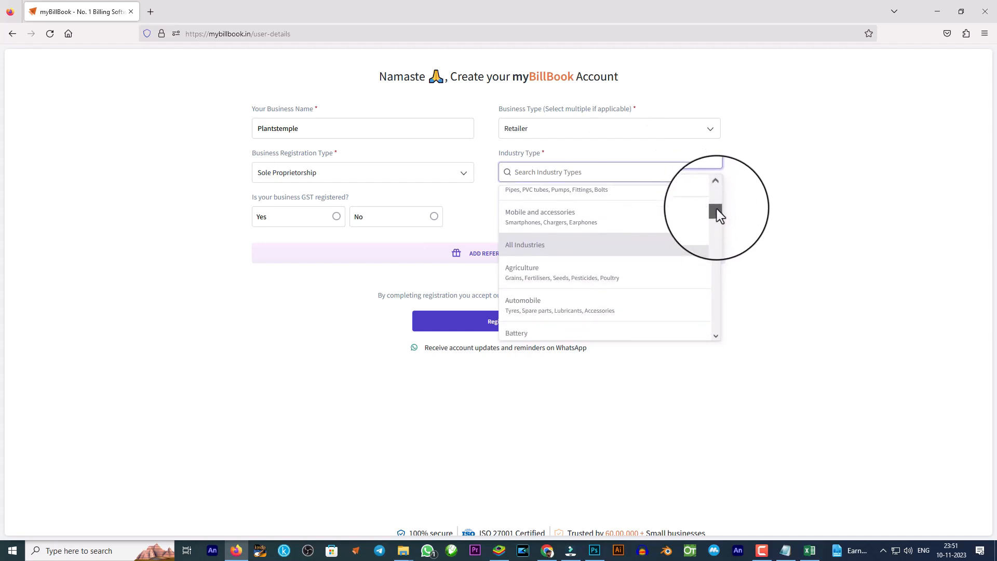
pyautogui.click(626, 269)
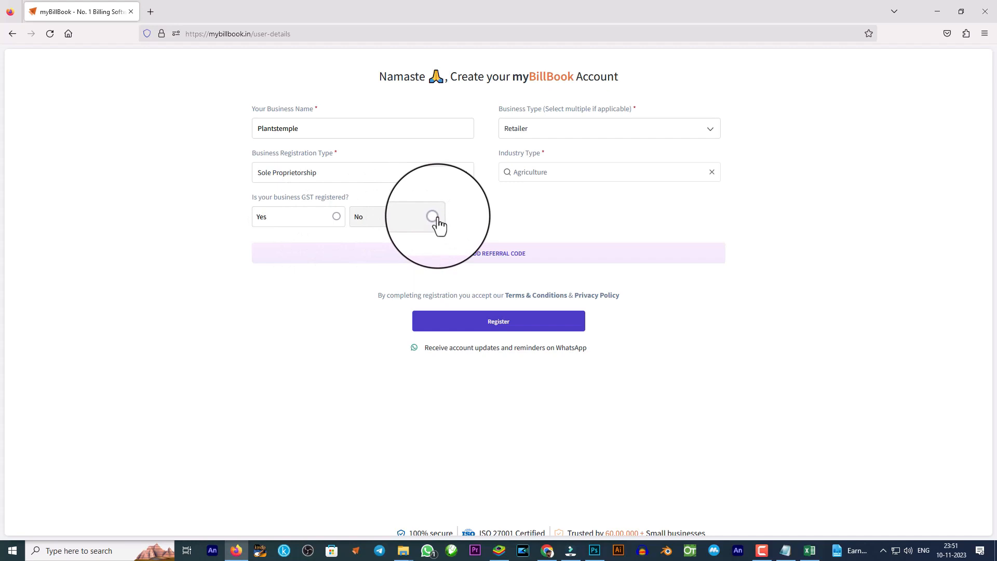
# - Paste and apply the 15% off referral code, then register the account
pyautogui.click(489, 258)
pyautogui.hotkey('alt', 'Tab')
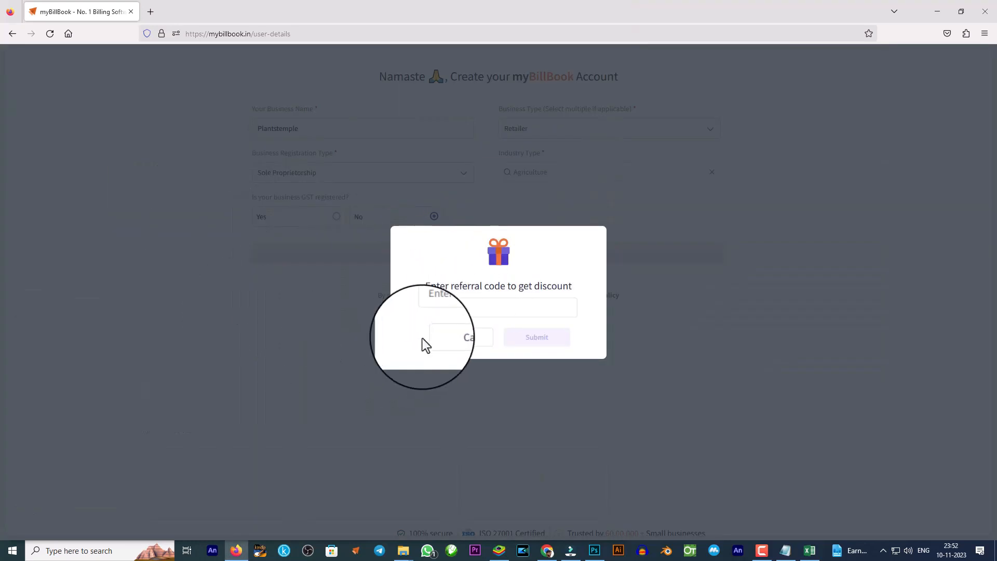
pyautogui.click(465, 310)
pyautogui.hotkey('ctrl', 'v')
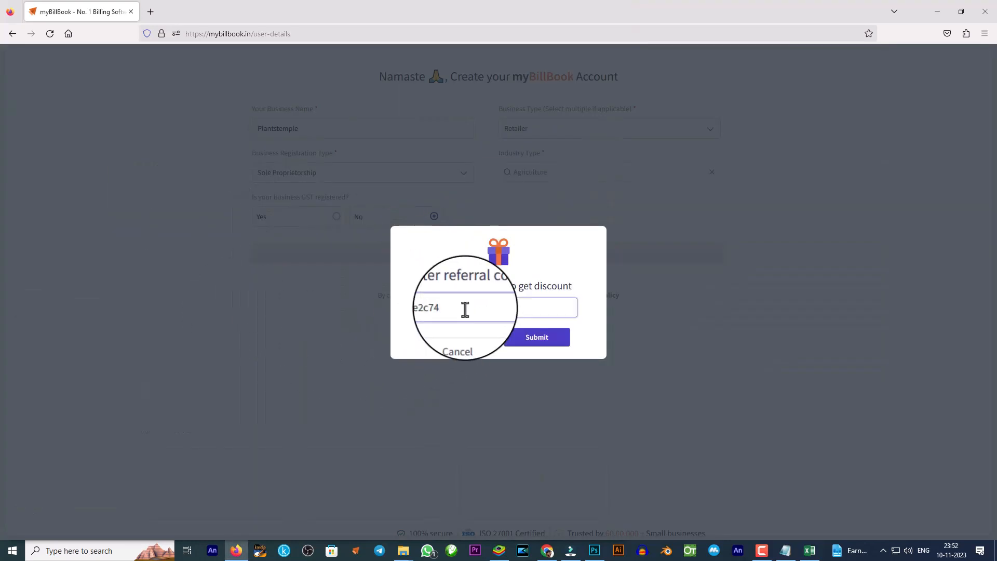
pyautogui.click(538, 340)
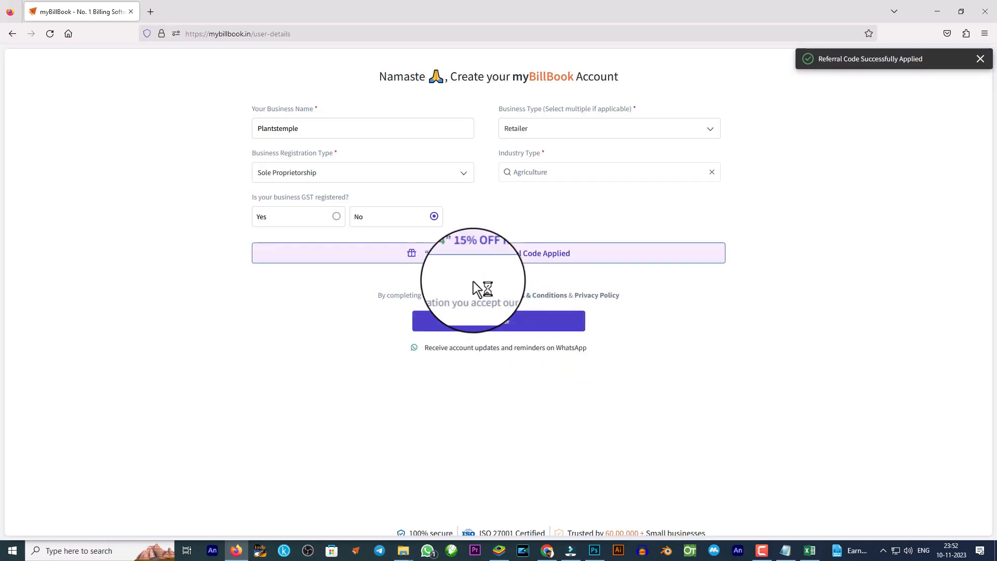
pyautogui.click(506, 334)
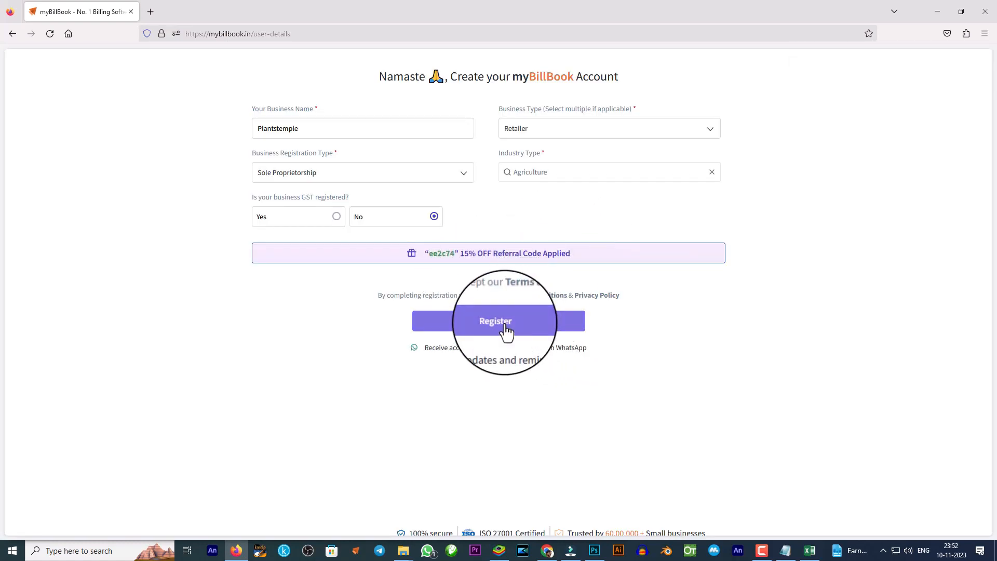
pyautogui.click(507, 332)
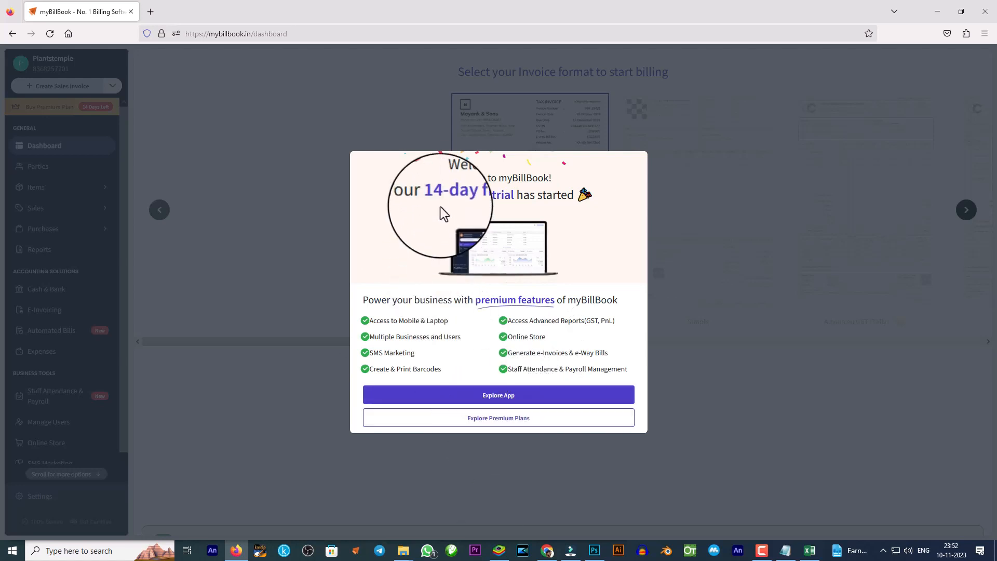
# - Dismiss the 14-day free trial welcome popup via Explore App
pyautogui.click(502, 402)
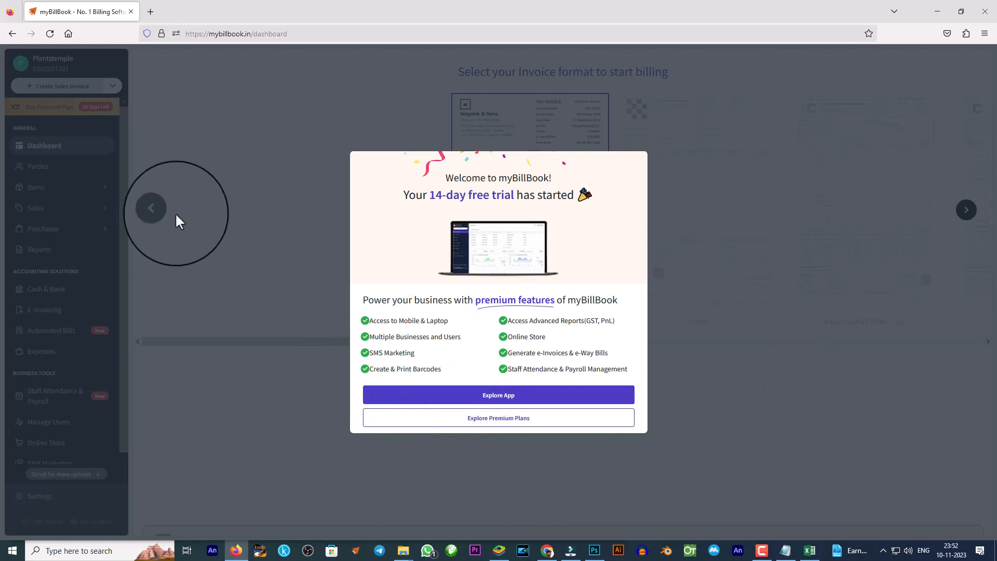
pyautogui.click(495, 402)
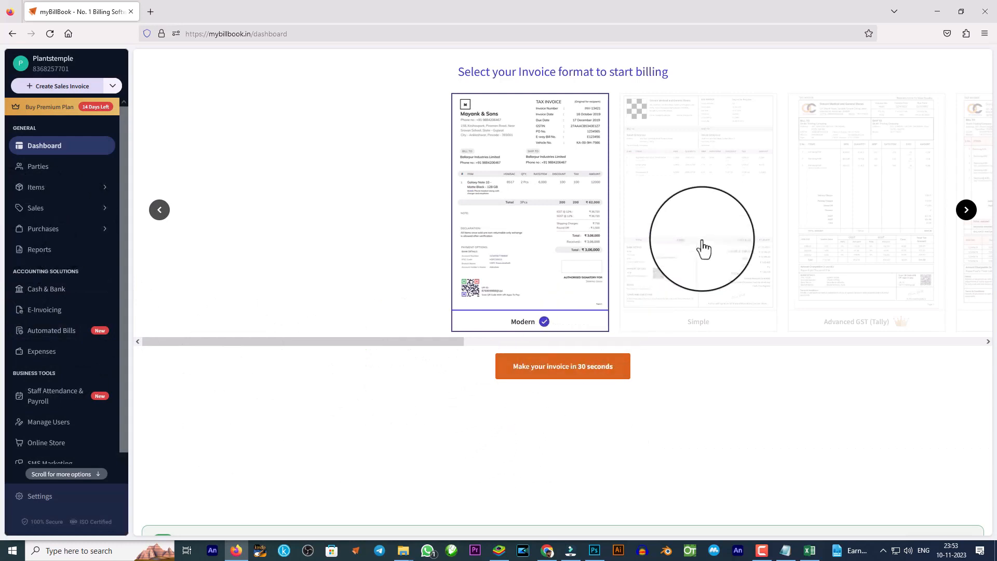
# - Preview the Simple, Advanced GST, Billbook(A5) and Stylish invoice formats
pyautogui.click(727, 220)
pyautogui.click(704, 218)
pyautogui.click(661, 216)
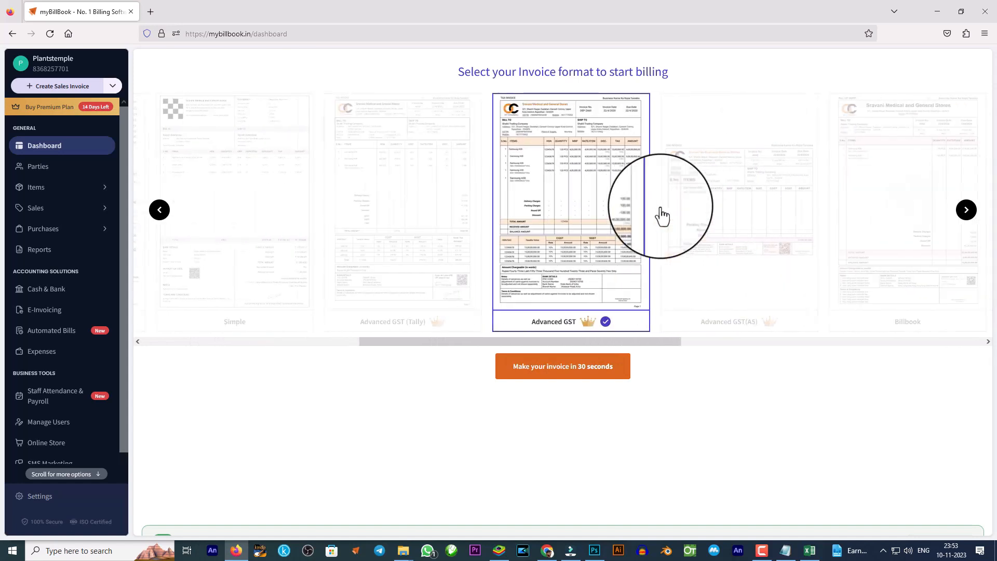
pyautogui.click(712, 216)
pyautogui.click(808, 216)
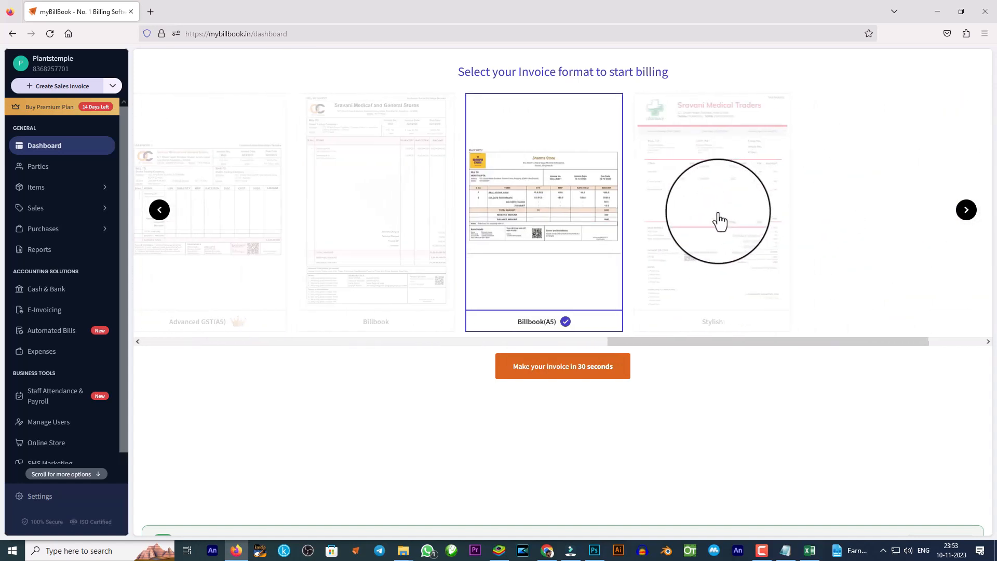
pyautogui.click(717, 219)
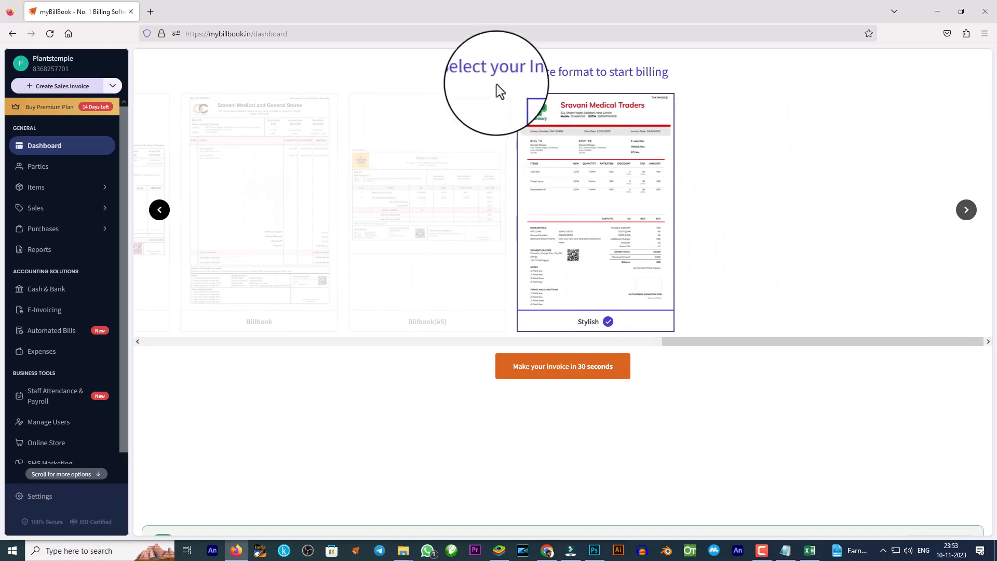
pyautogui.click(442, 201)
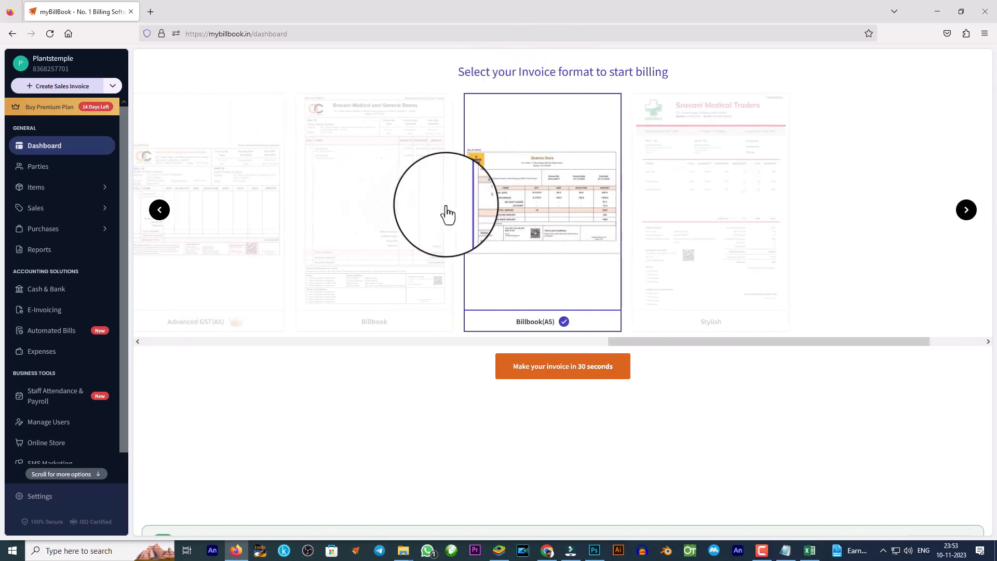
pyautogui.click(682, 198)
# - Return to the Modern invoice format and start a sales invoice with it
pyautogui.click(483, 211)
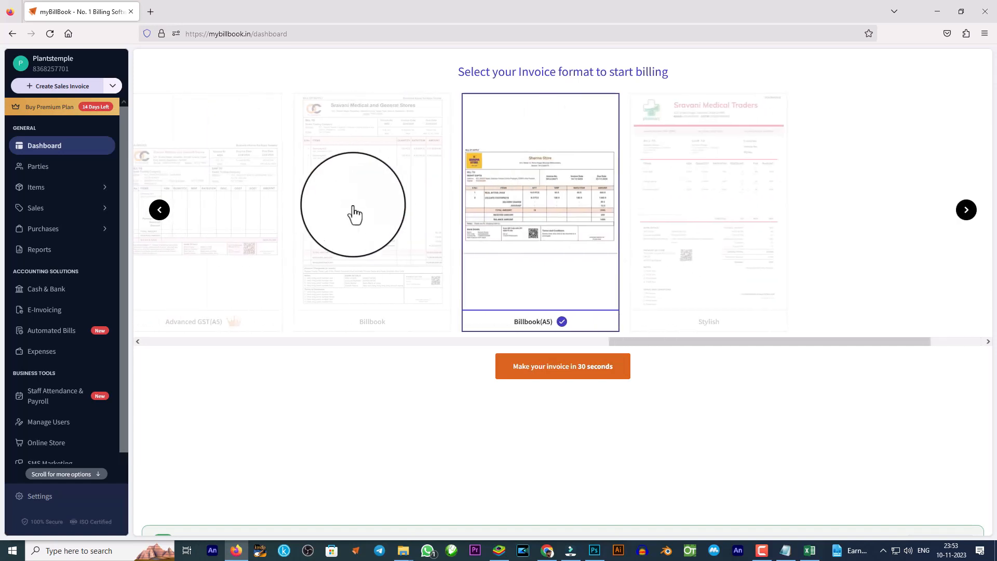
pyautogui.click(345, 212)
pyautogui.click(243, 221)
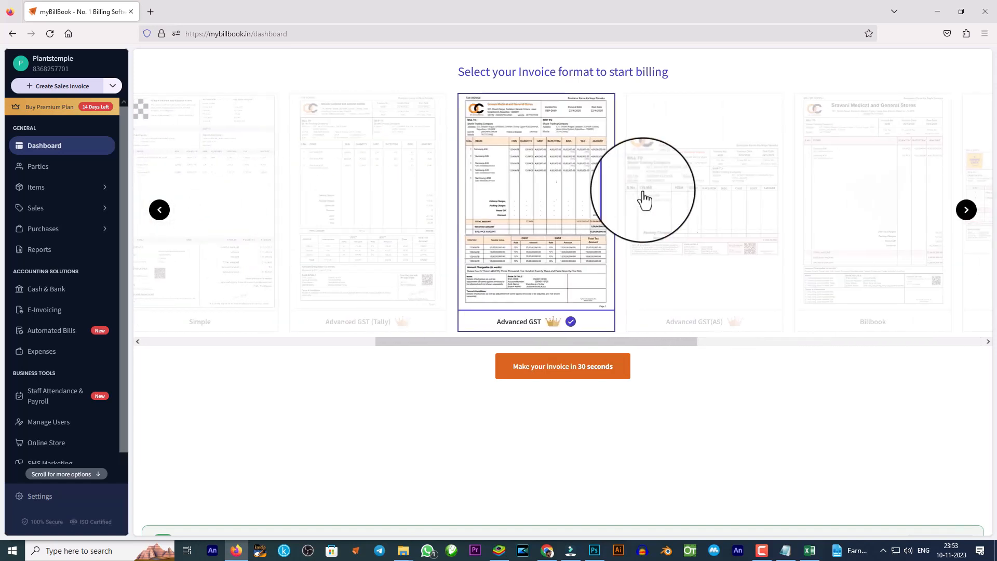
pyautogui.click(724, 204)
pyautogui.click(275, 229)
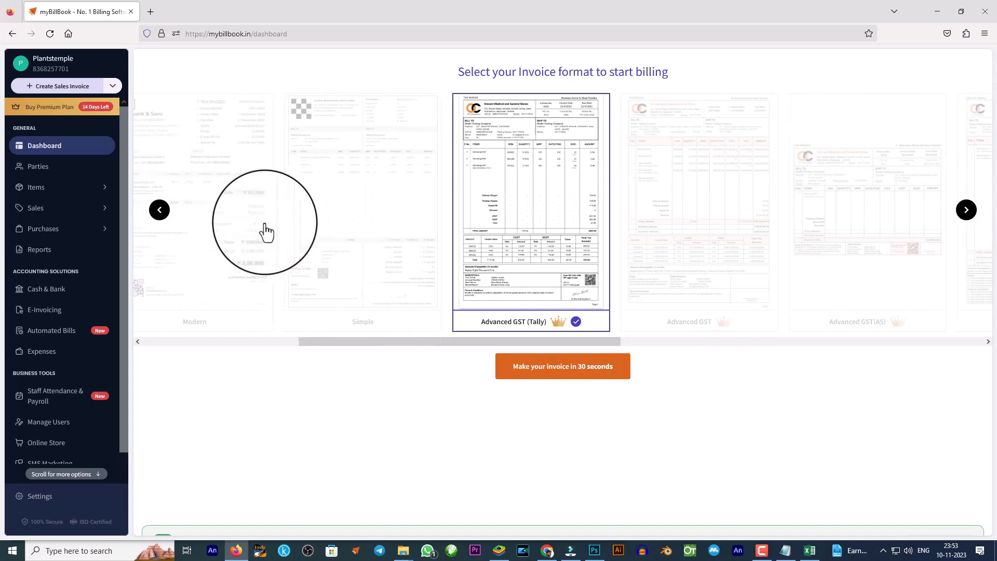
pyautogui.click(260, 227)
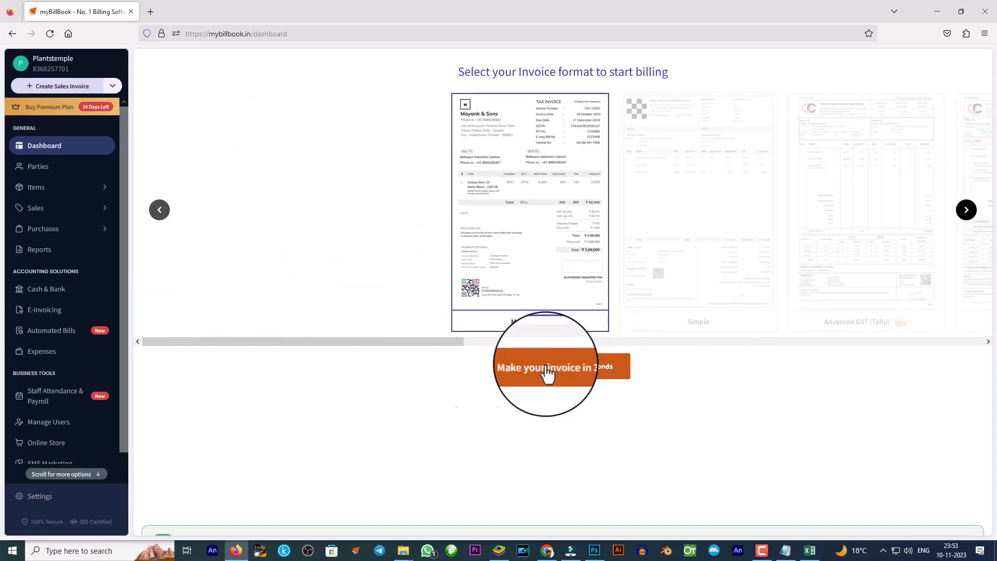
pyautogui.moveTo(400, 341); pyautogui.dragTo(477, 356)
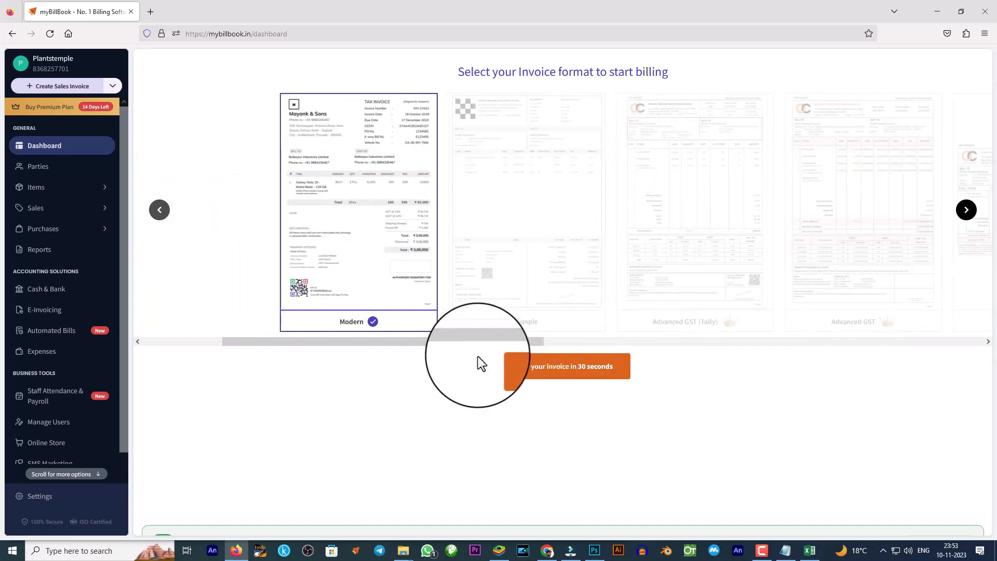
pyautogui.click(574, 375)
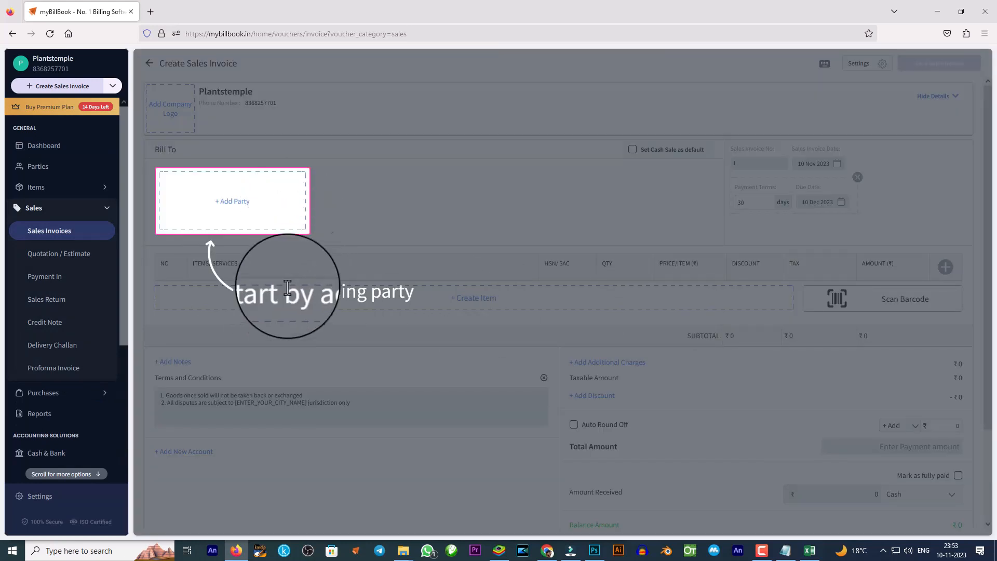
# - Close the Create New Party form unsaved and reload back to the empty dashboard
pyautogui.click(223, 214)
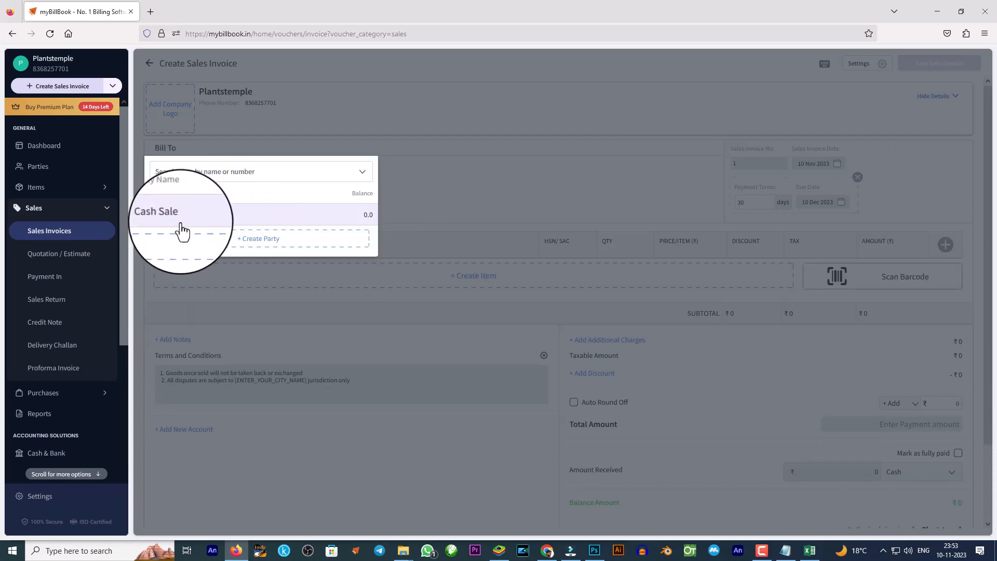
pyautogui.click(234, 177)
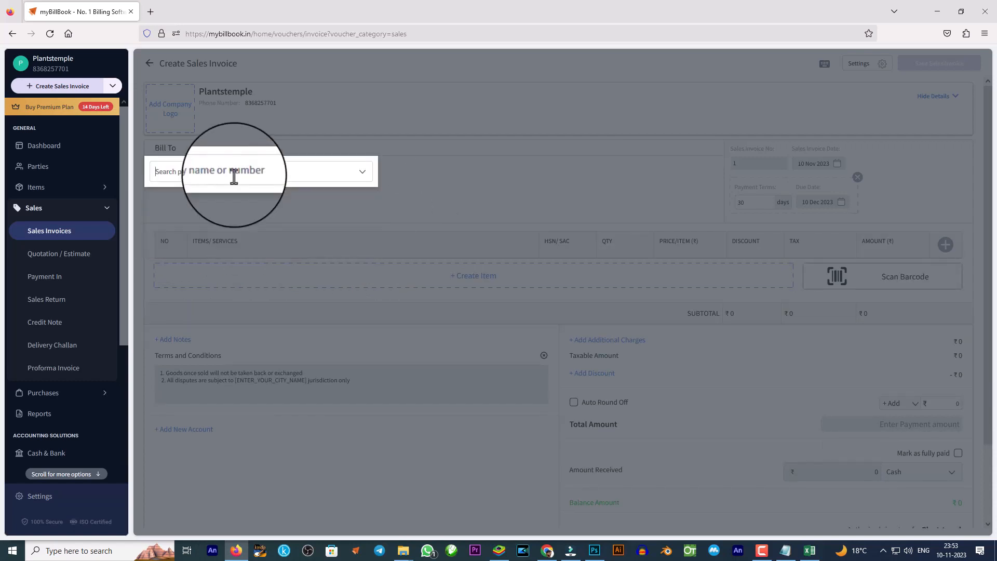
pyautogui.click(233, 177)
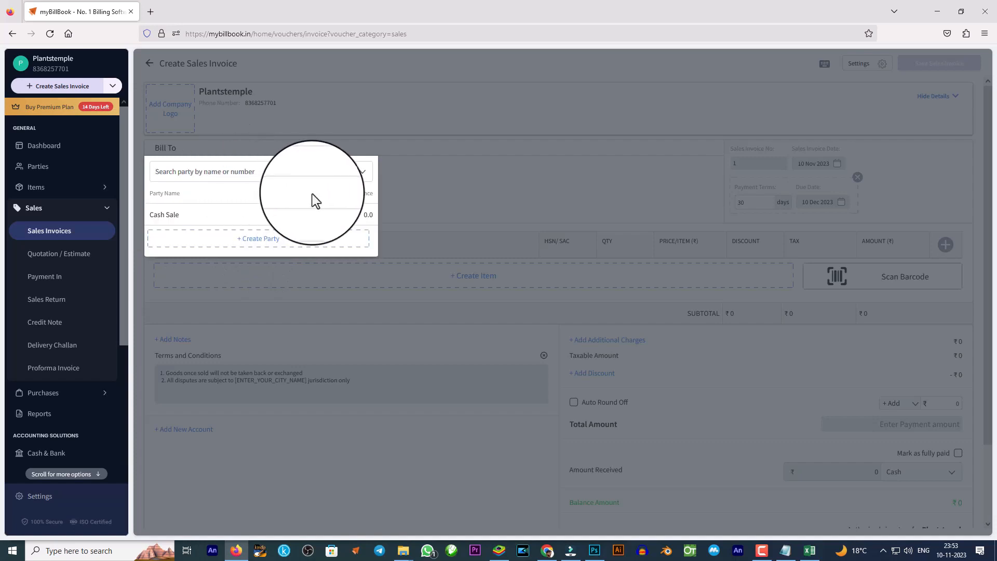
pyautogui.click(242, 248)
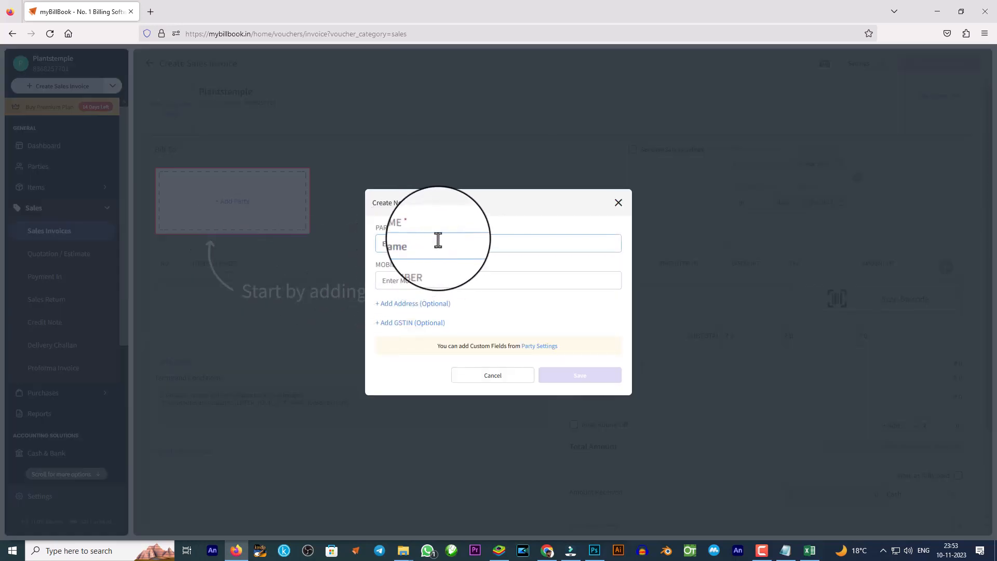
pyautogui.click(619, 203)
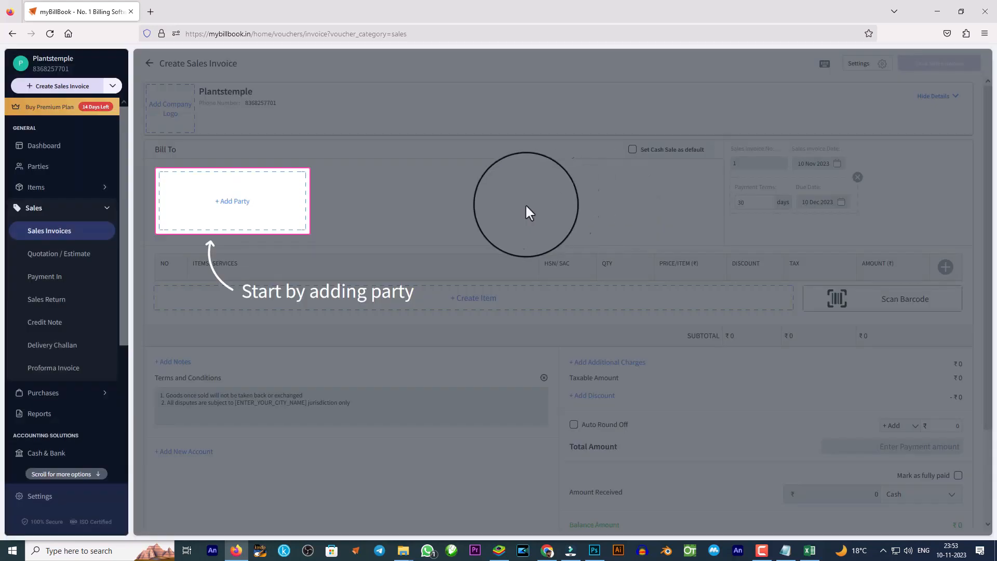
pyautogui.click(51, 41)
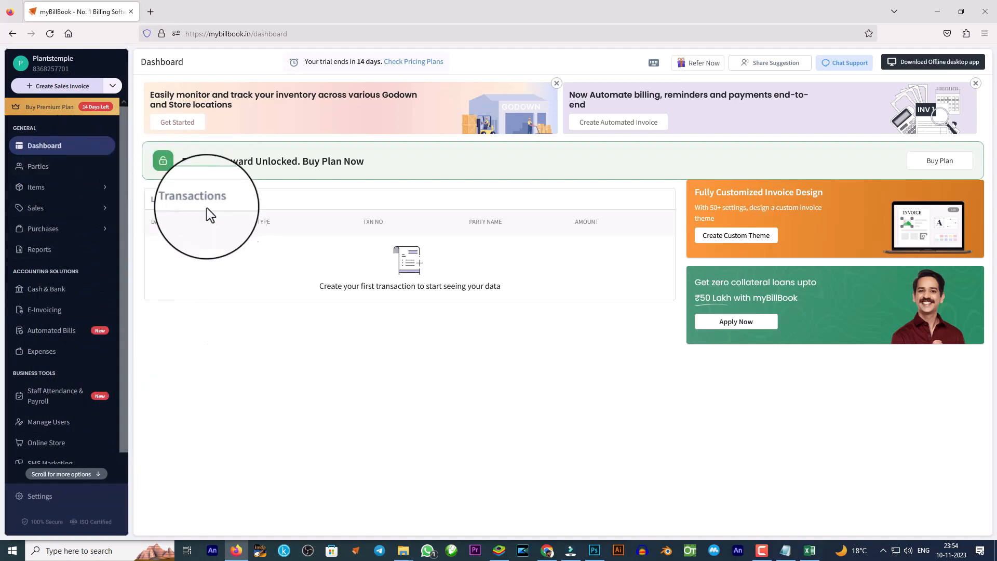
# - Visit Parties, dismiss the help tip, and start a new item from Items
pyautogui.click(39, 172)
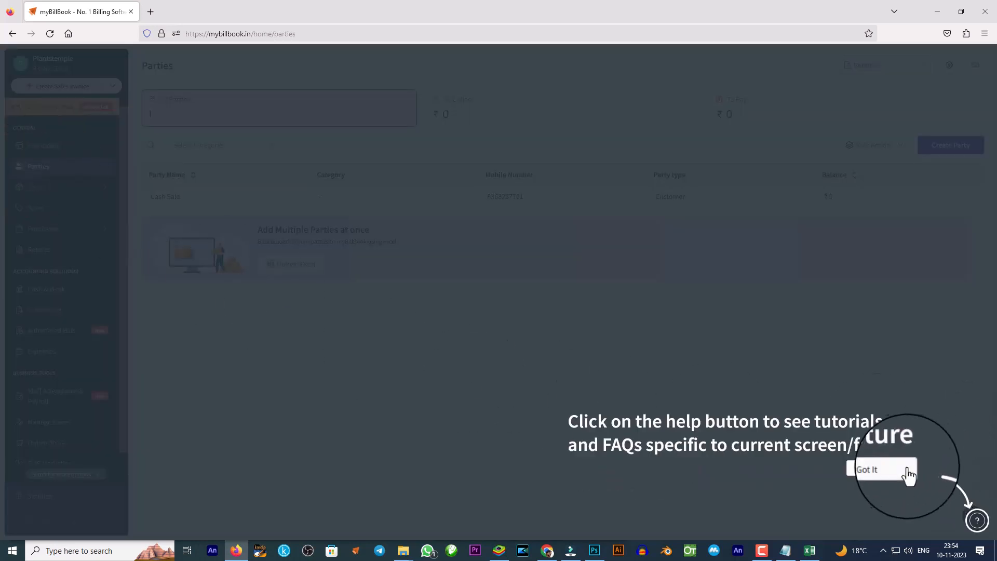
pyautogui.click(879, 468)
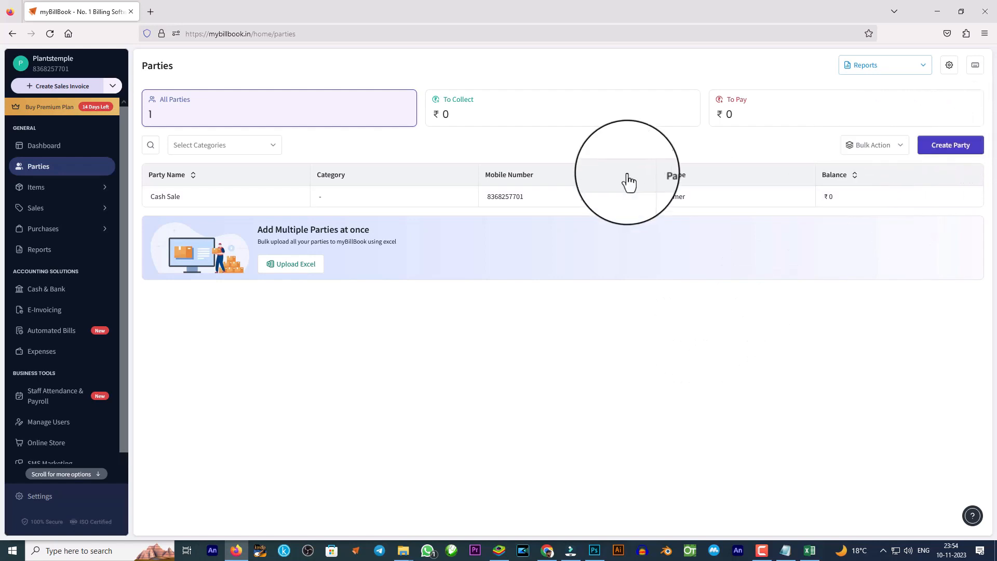
pyautogui.click(52, 188)
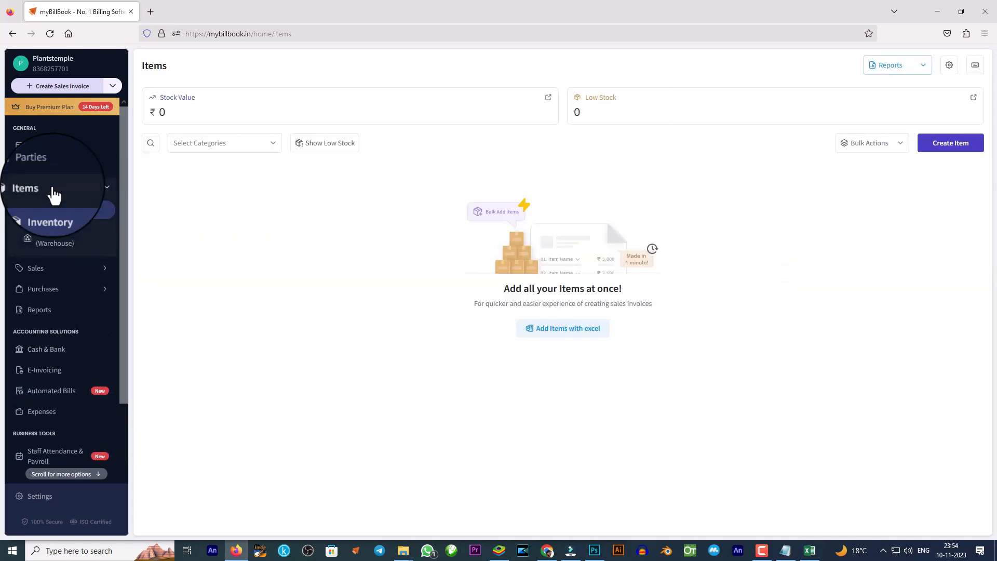
pyautogui.click(935, 144)
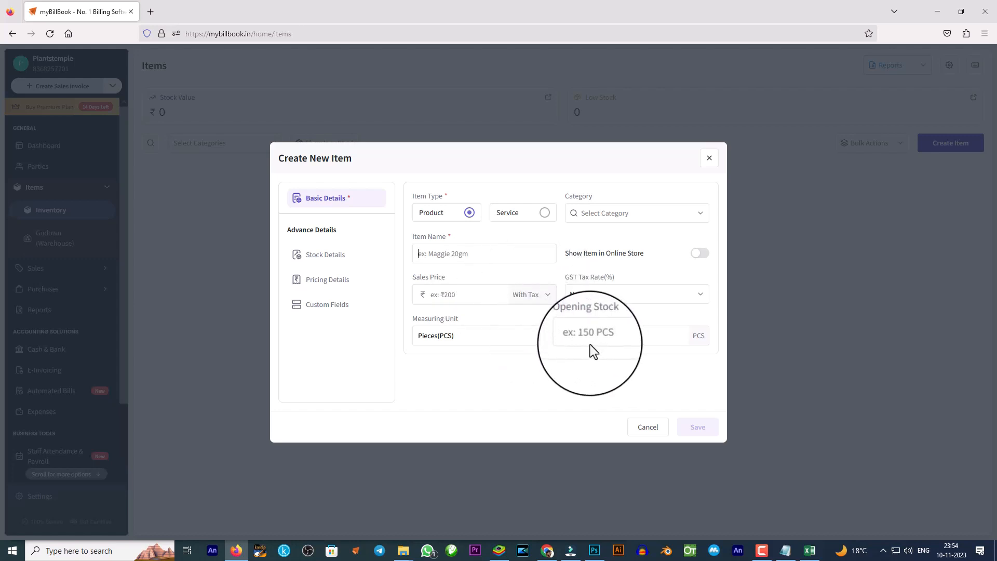
# - Browse GST rates, keep the sales price With Tax, then cancel the new item
pyautogui.click(611, 303)
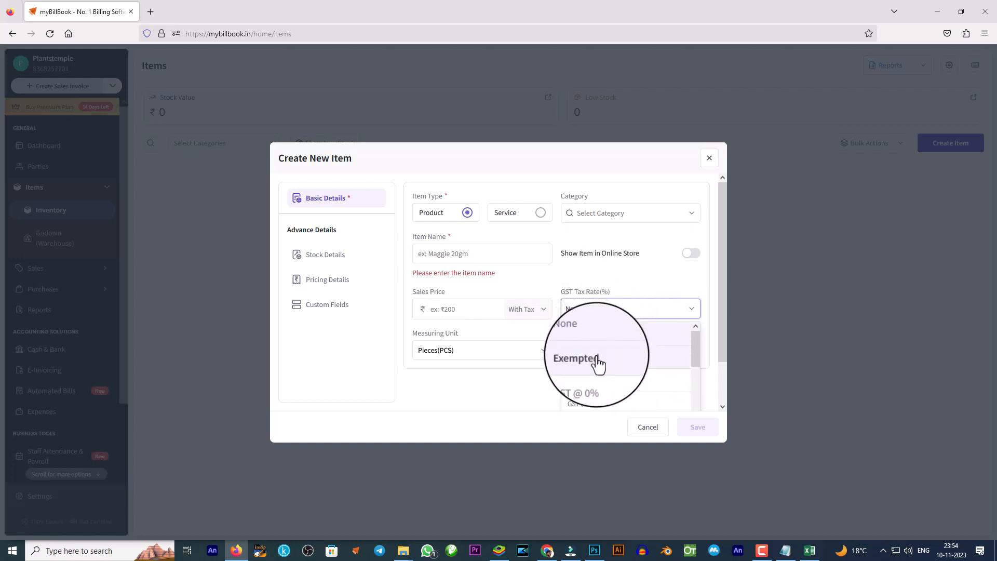
pyautogui.scroll(-3, 598, 365)
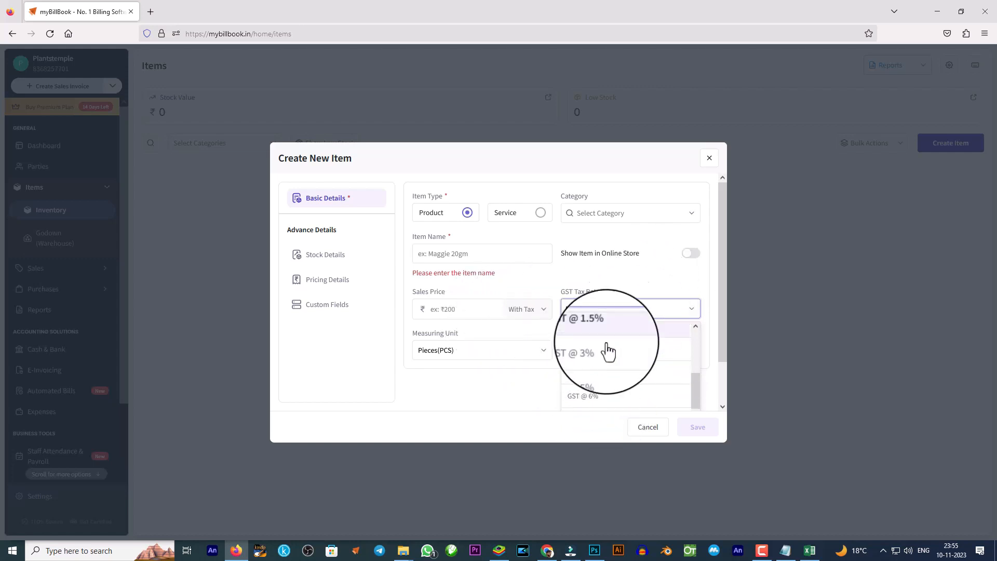
pyautogui.click(541, 311)
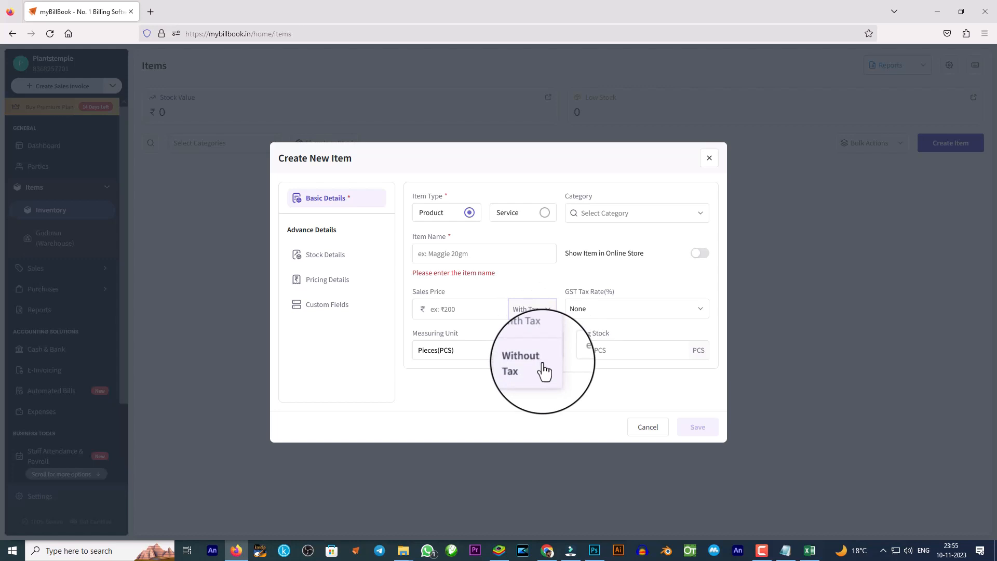
pyautogui.click(537, 341)
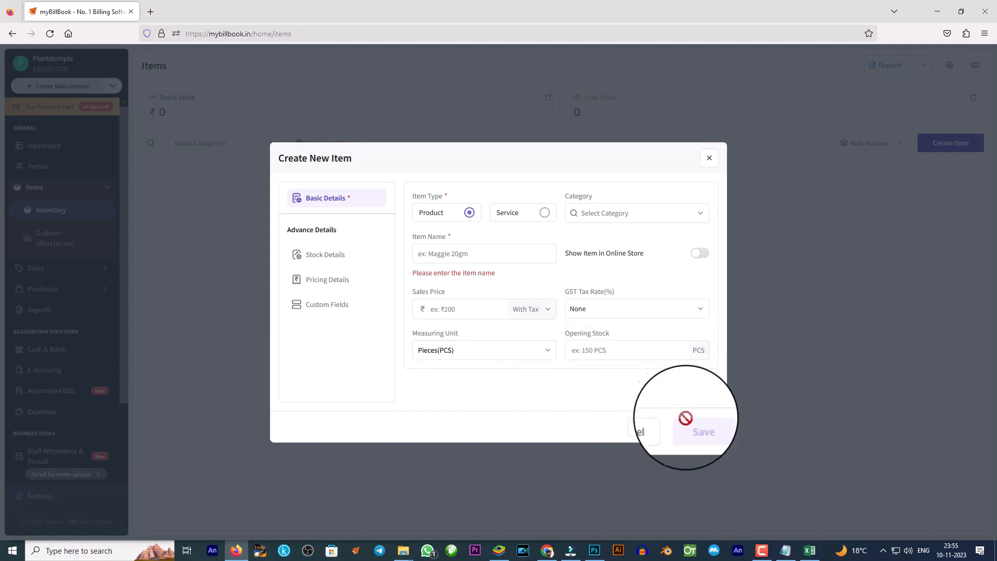
pyautogui.click(708, 159)
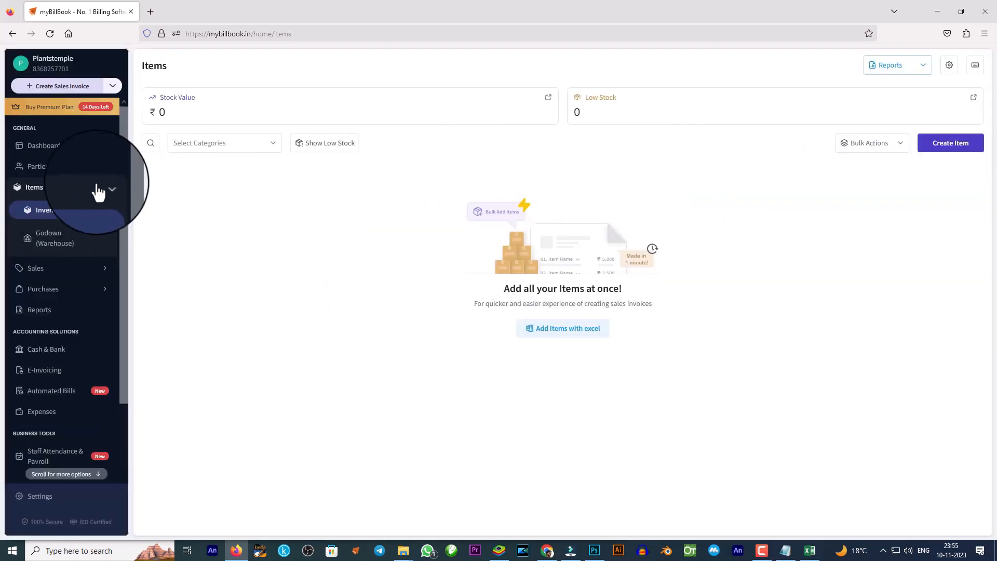
# - Start a new sales invoice and open the Create New Party form
pyautogui.click(88, 271)
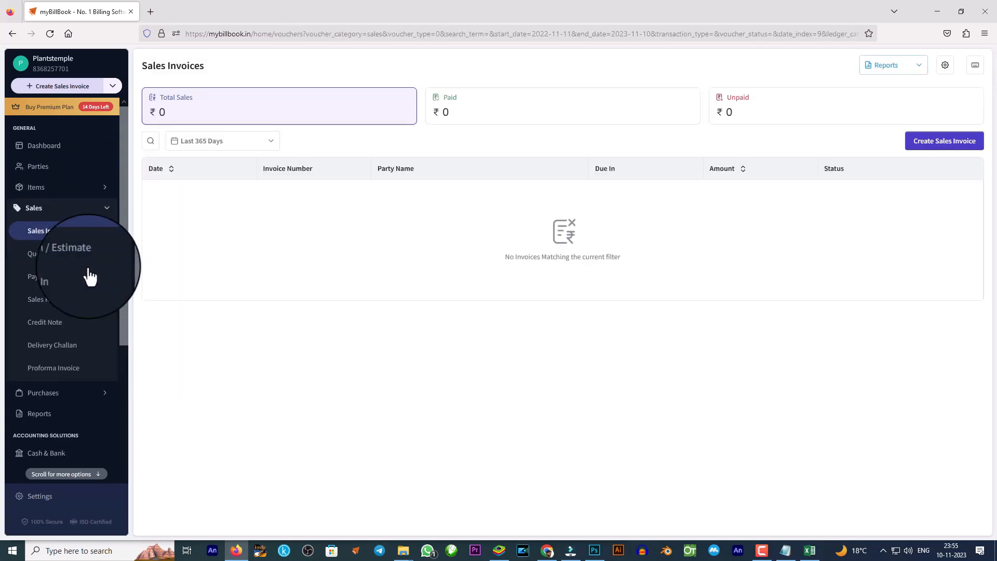
pyautogui.click(939, 145)
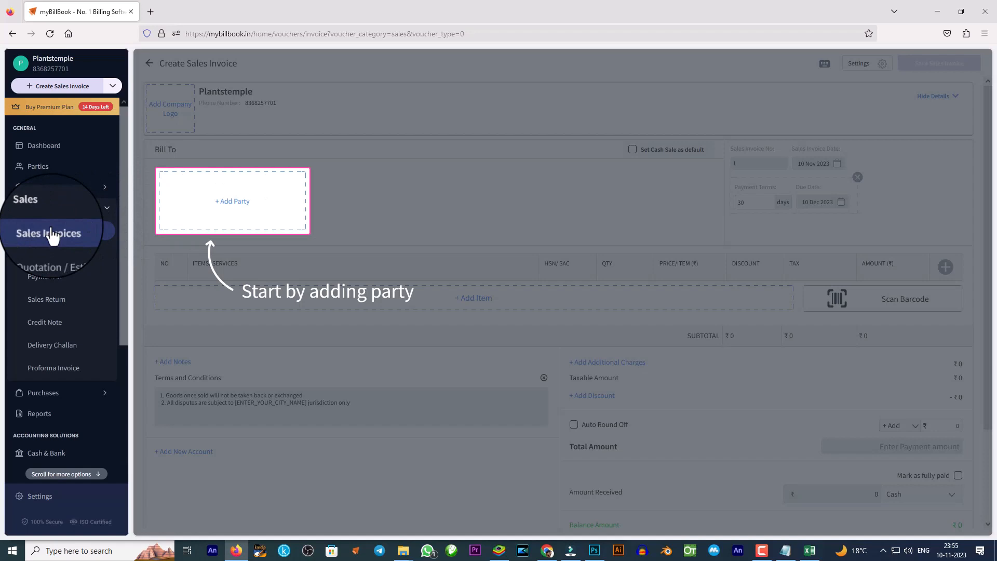
pyautogui.click(241, 212)
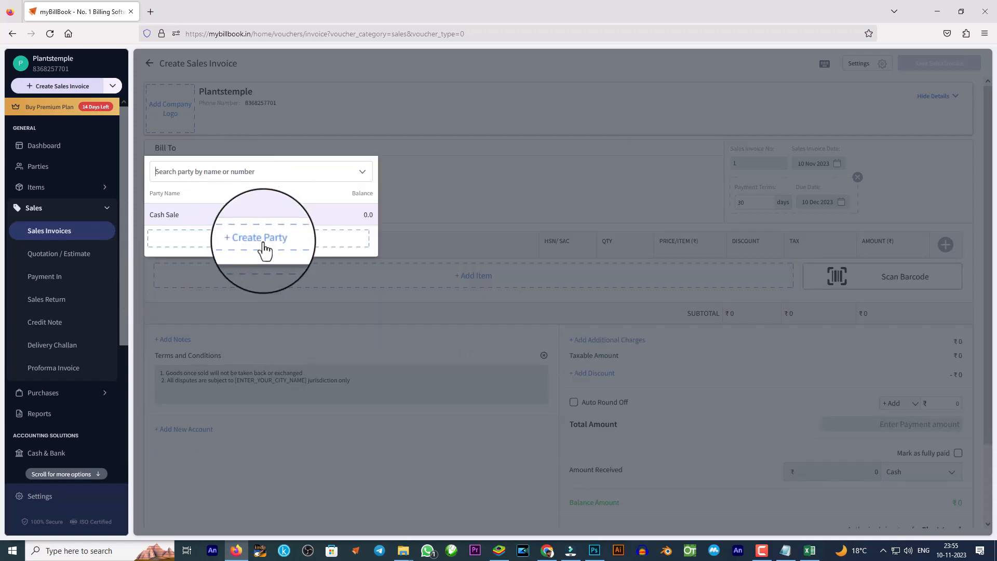
pyautogui.click(262, 239)
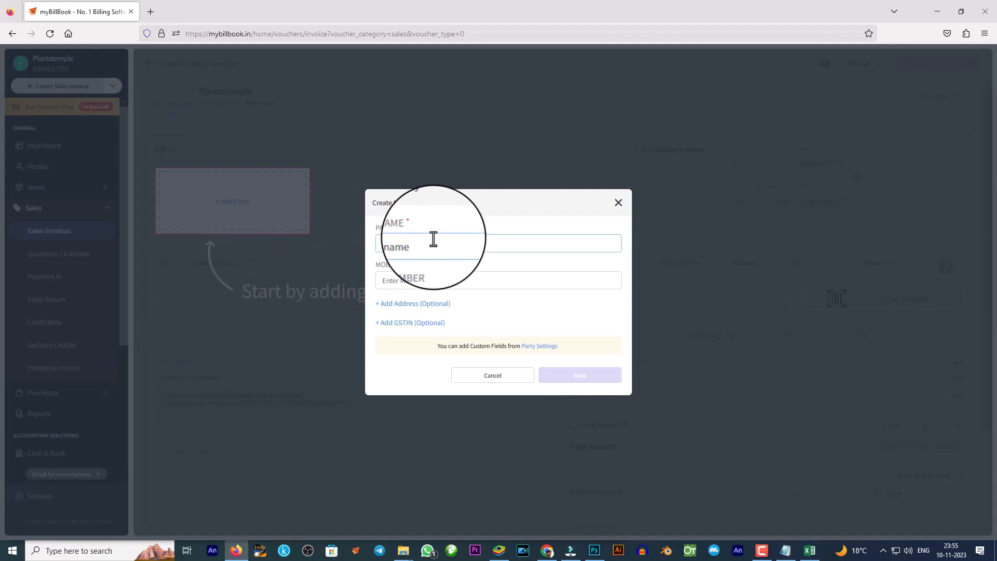
# - Enter the new party's name and mobile number, then expand the address fields
pyautogui.write('R')
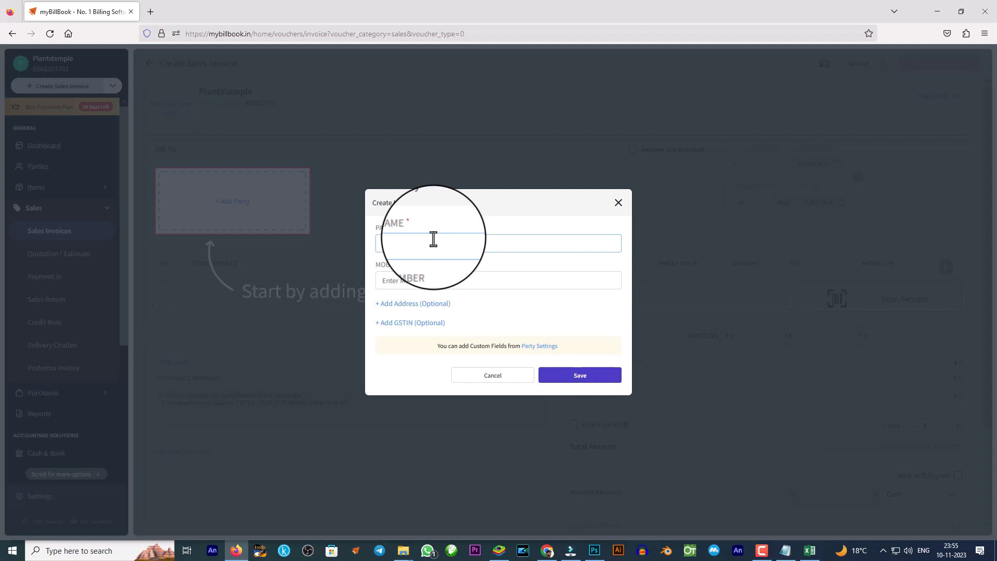
pyautogui.write('Test')
pyautogui.press('Tab')
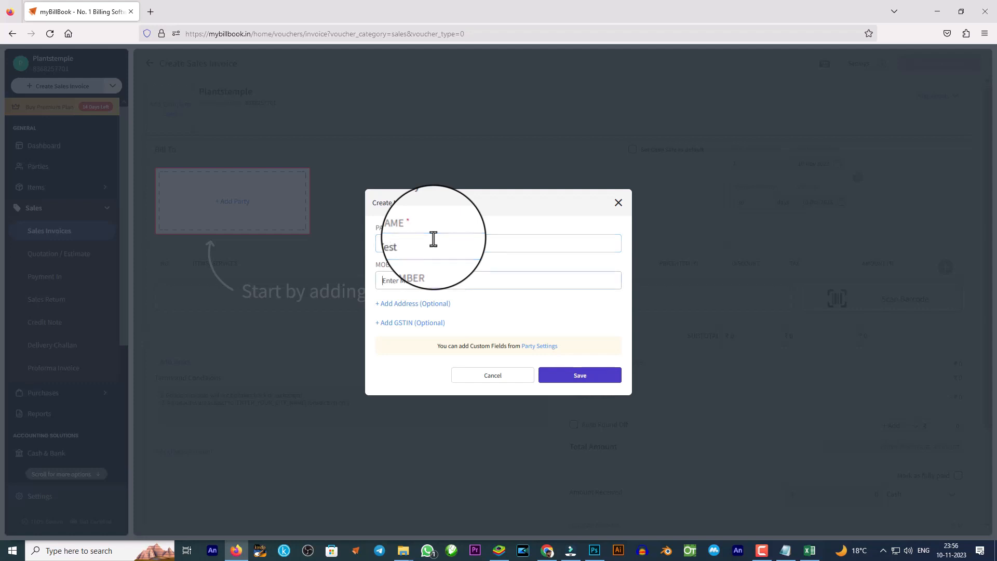
pyautogui.write('0000')
pyautogui.press('BackSpace')
pyautogui.press('BackSpace')
pyautogui.press('BackSpace')
pyautogui.press('BackSpace')
pyautogui.write('9')
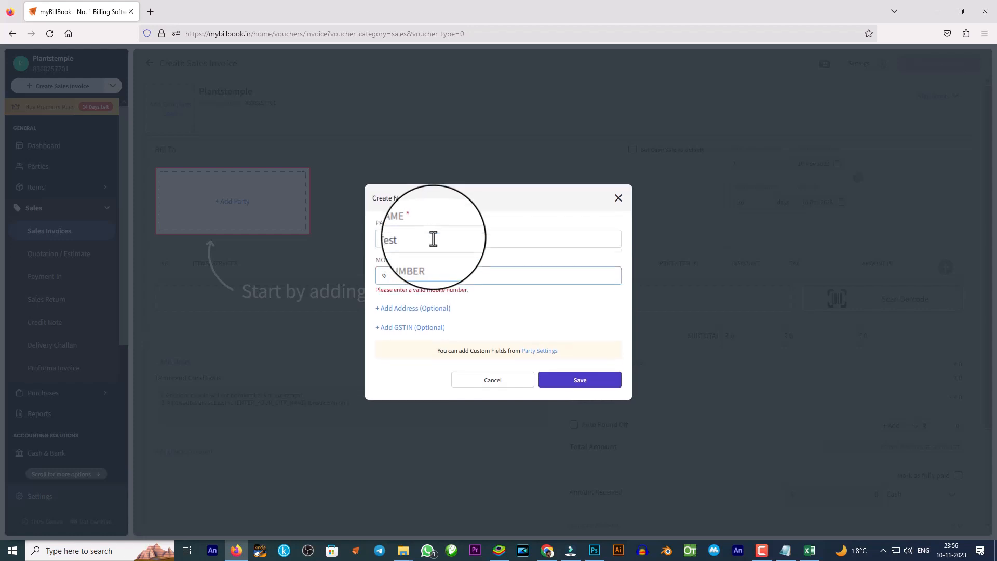
pyautogui.write('9999')
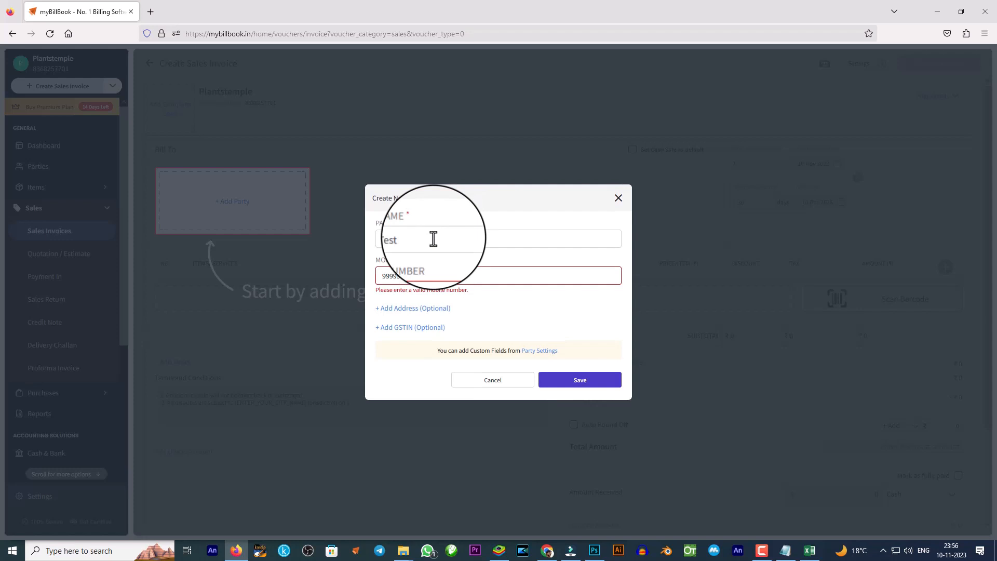
pyautogui.write('99999')
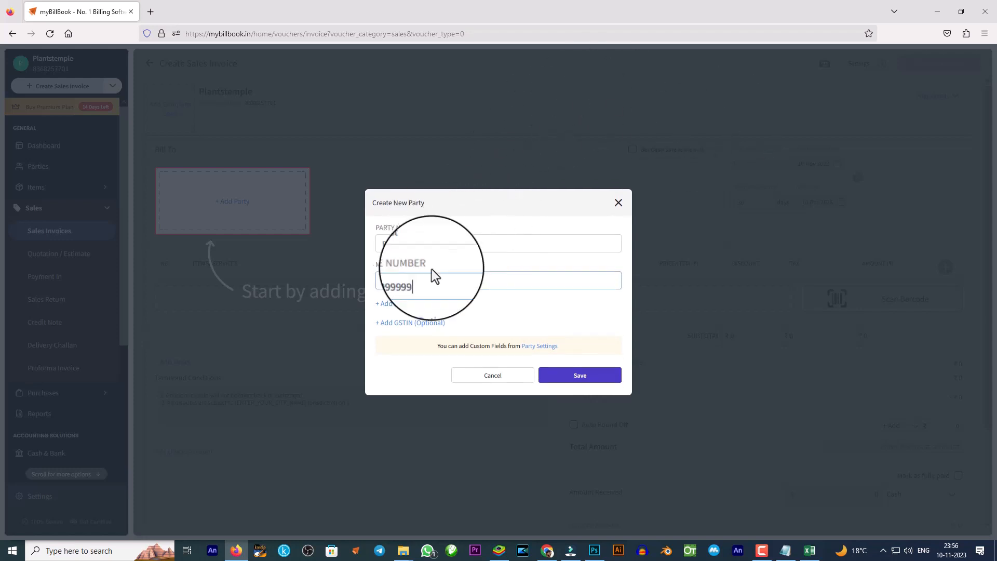
pyautogui.click(420, 303)
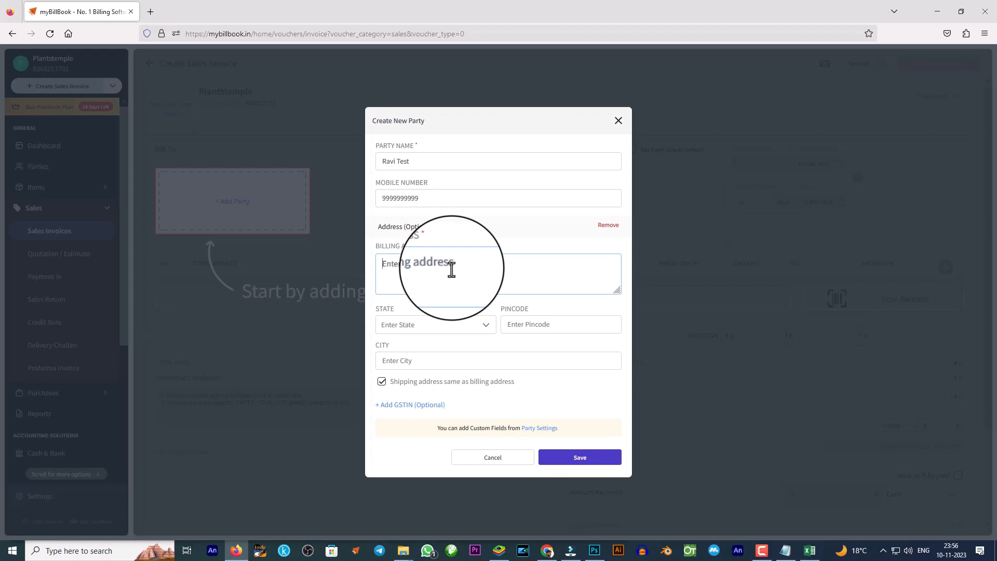
# - Enter the party's billing address and set its state to Haryana
pyautogui.write('h no')
pyautogui.write(',colony')
pyautogui.press('Left')
pyautogui.press('Left')
pyautogui.press('Left')
pyautogui.press('Left')
pyautogui.press('Left')
pyautogui.press('Left')
pyautogui.press('Left')
pyautogui.press('Tab')
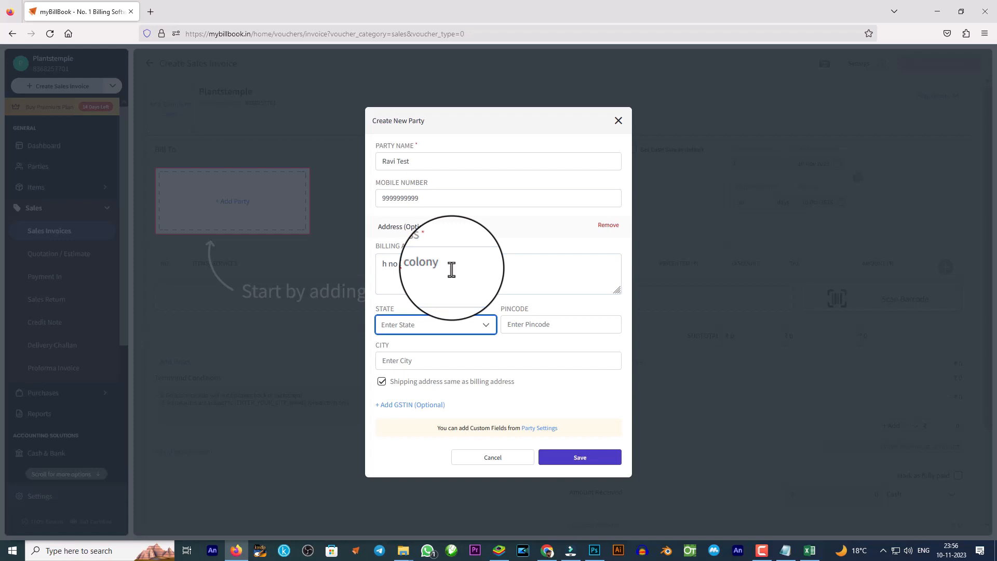
pyautogui.click(446, 327)
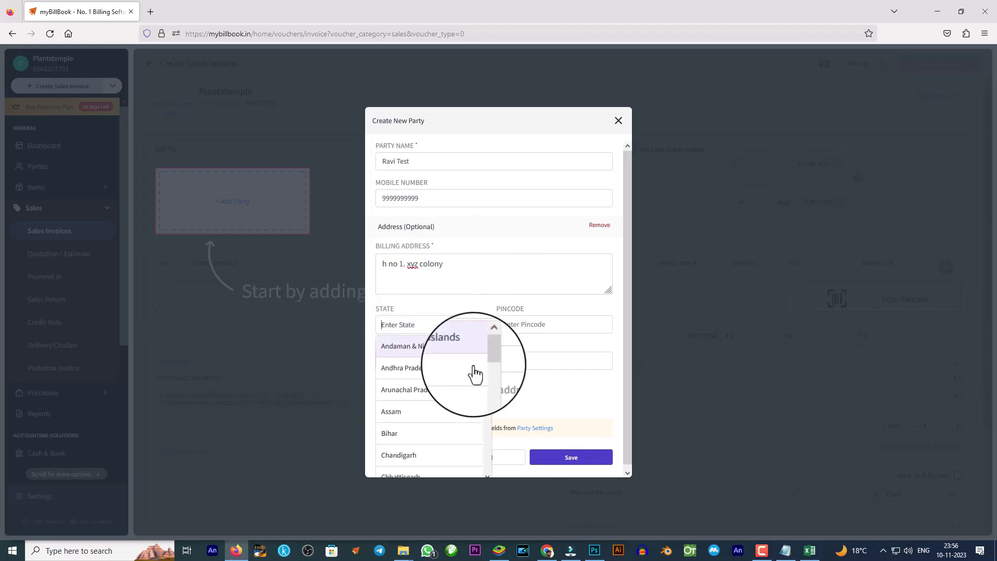
pyautogui.scroll(-4, 445, 407)
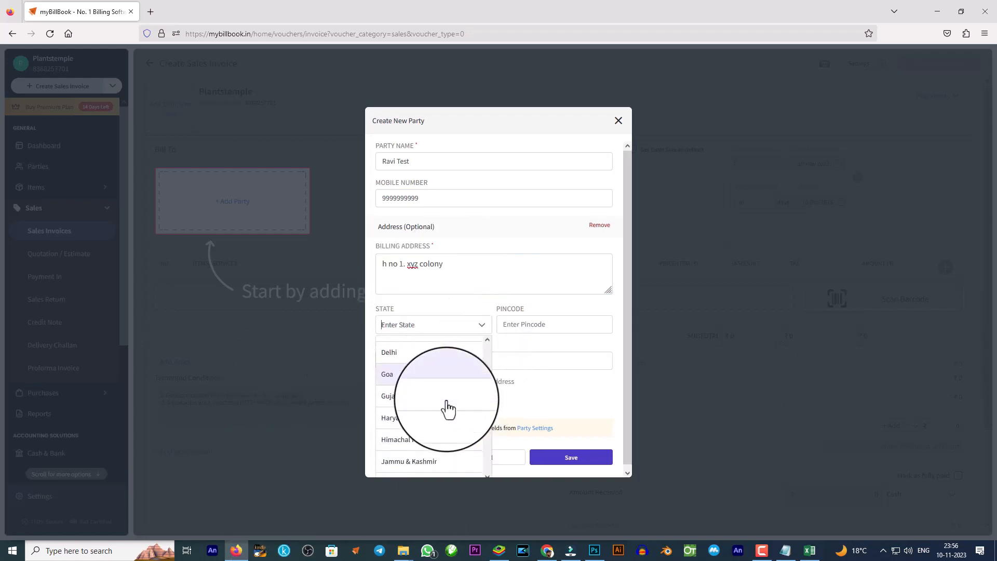
pyautogui.click(396, 423)
# - Add the party's pincode and save it into the invoice's Bill To and Ship To
pyautogui.click(560, 328)
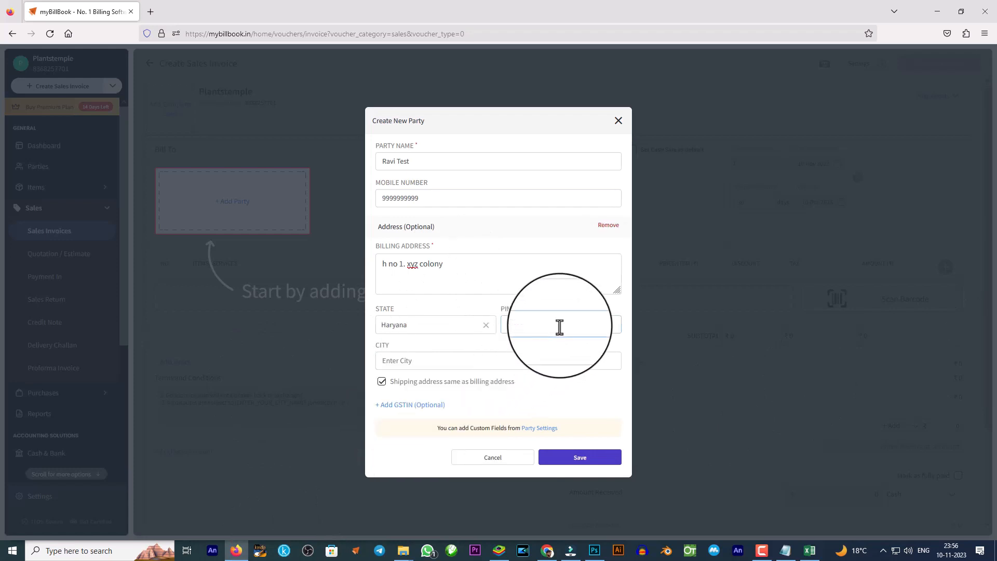
pyautogui.write('127046')
pyautogui.press('Tab')
pyautogui.click(581, 459)
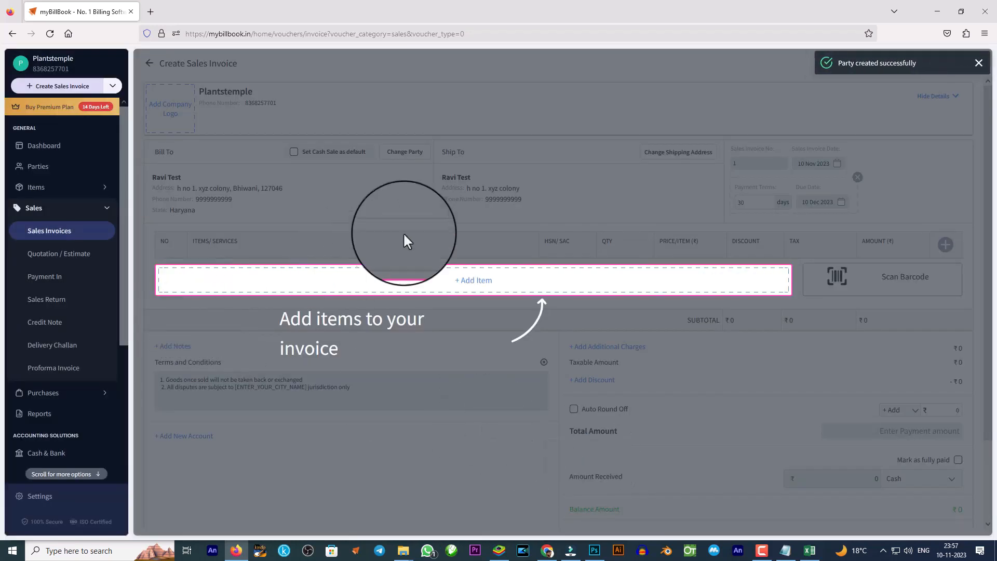
# - Create a new item named Obesum with a sales price of ₹200
pyautogui.click(514, 291)
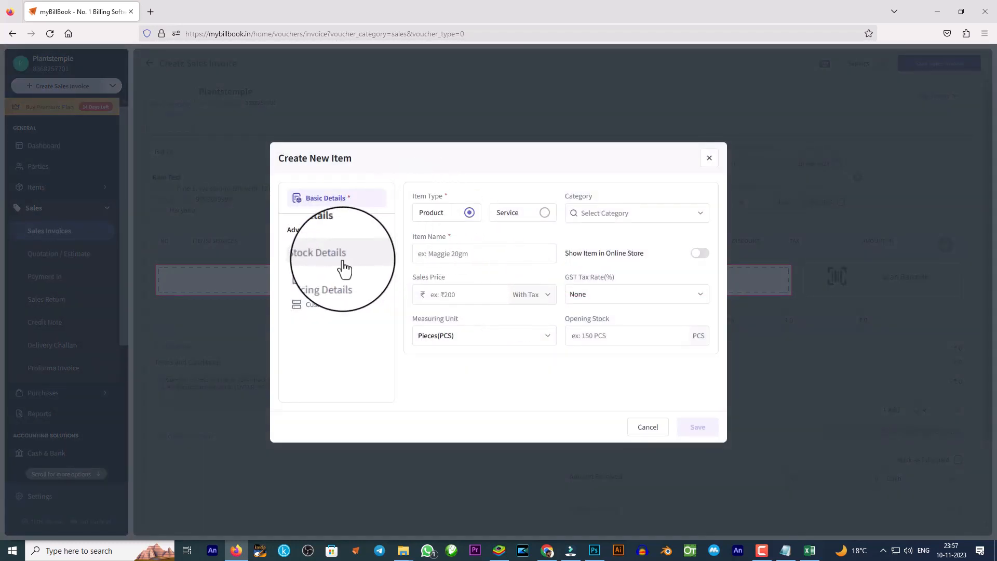
pyautogui.click(652, 431)
pyautogui.click(537, 285)
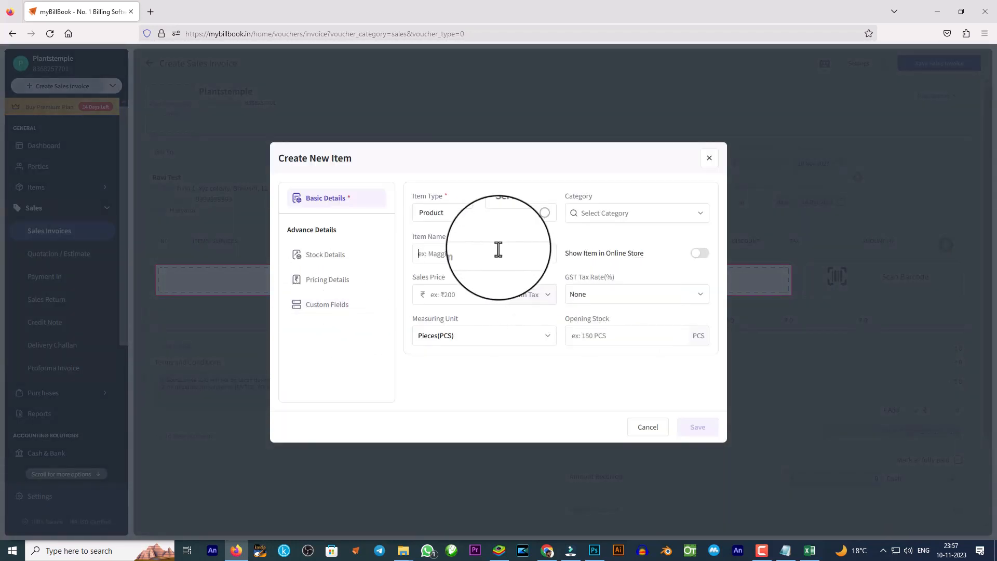
pyautogui.click(597, 216)
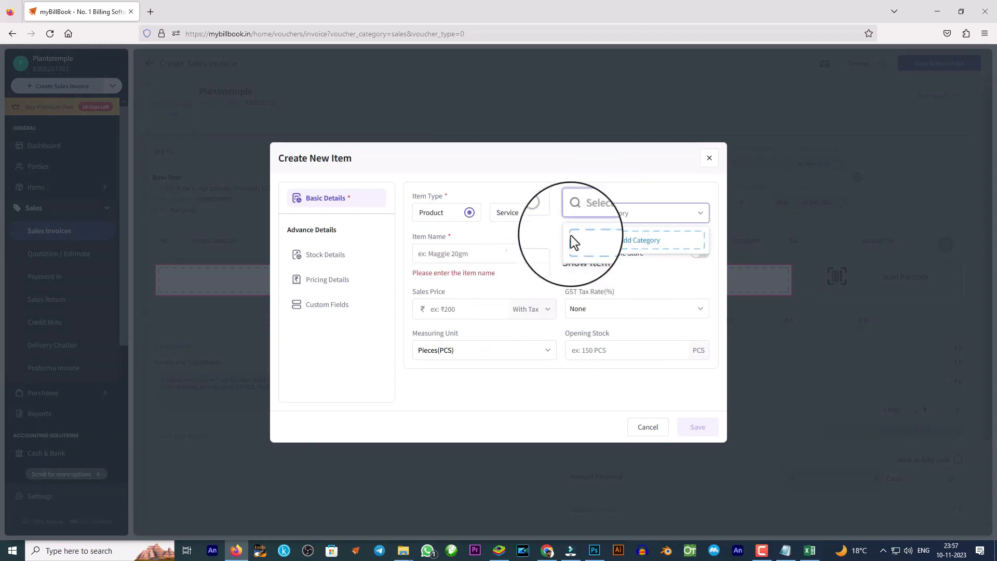
pyautogui.click(497, 252)
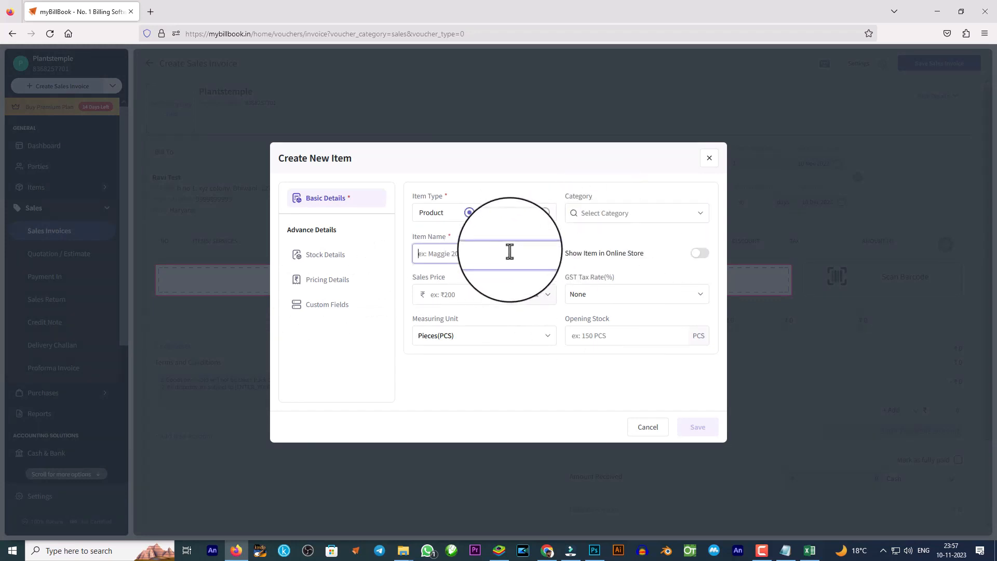
pyautogui.write('Obesum')
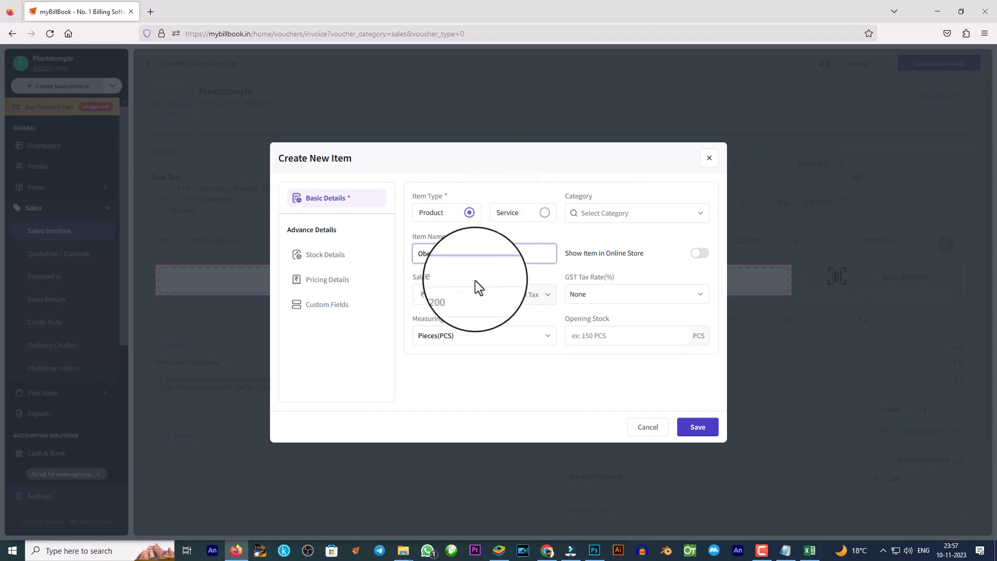
pyautogui.click(462, 294)
pyautogui.write('200')
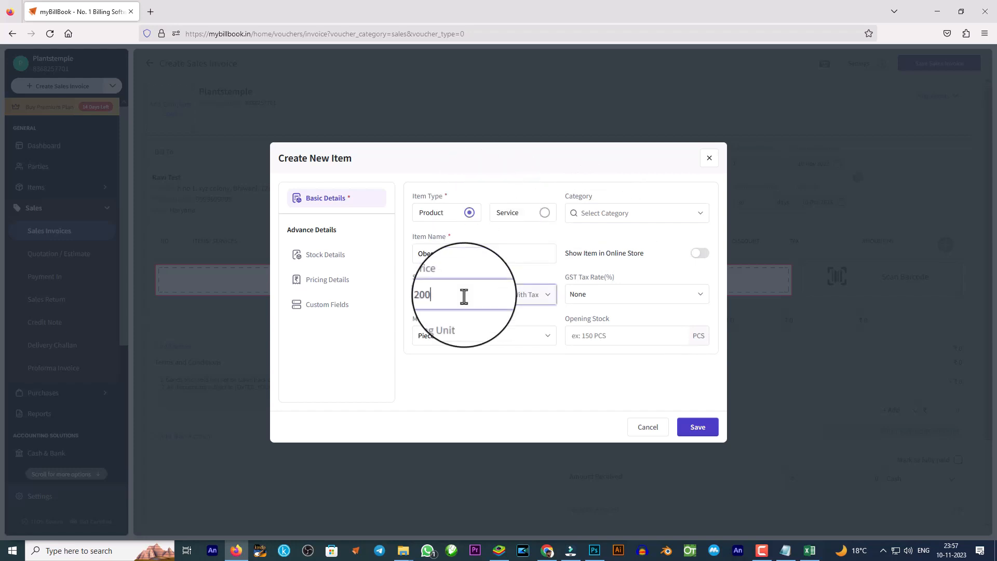
# - Apply 5% GST to Obesum, set its opening stock to 20 PCS, and save it
pyautogui.click(619, 297)
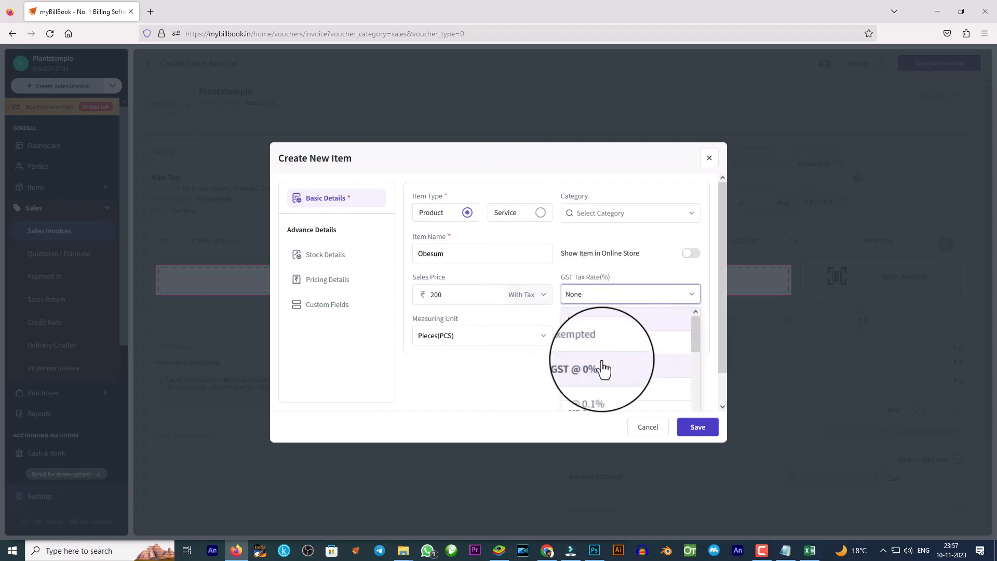
pyautogui.scroll(-2, 609, 359)
pyautogui.scroll(-5, 609, 362)
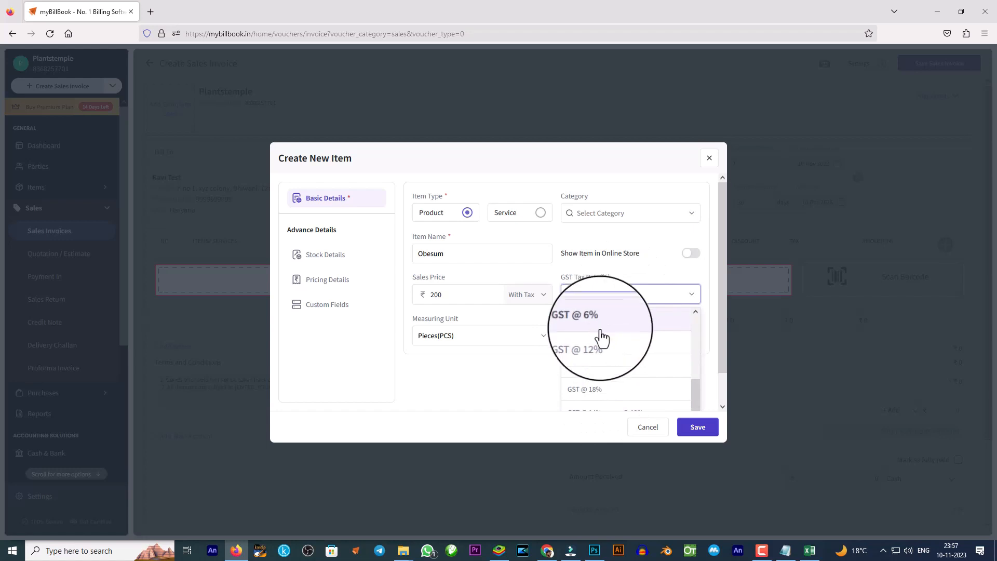
pyautogui.scroll(1, 602, 358)
pyautogui.click(597, 379)
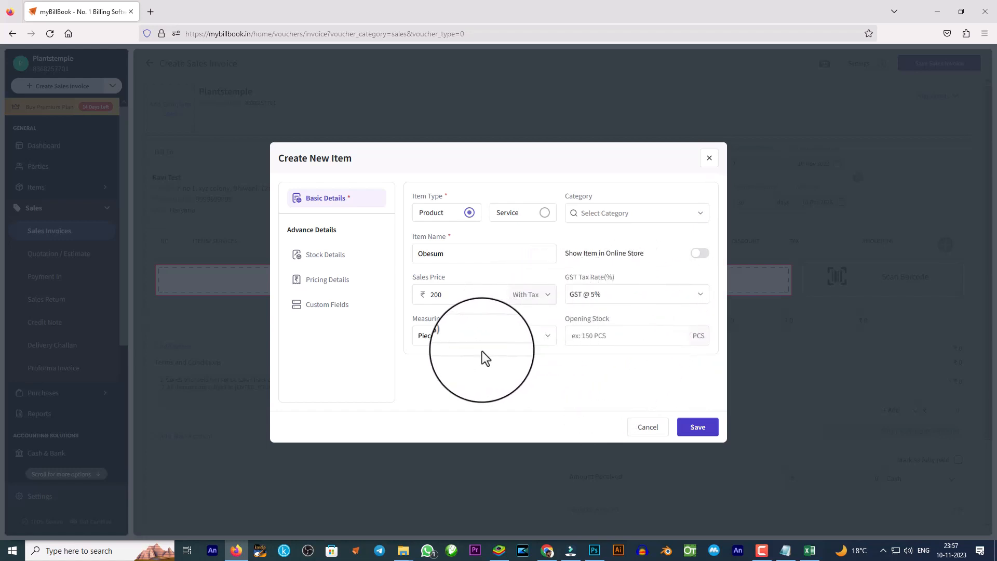
pyautogui.click(517, 347)
pyautogui.click(597, 345)
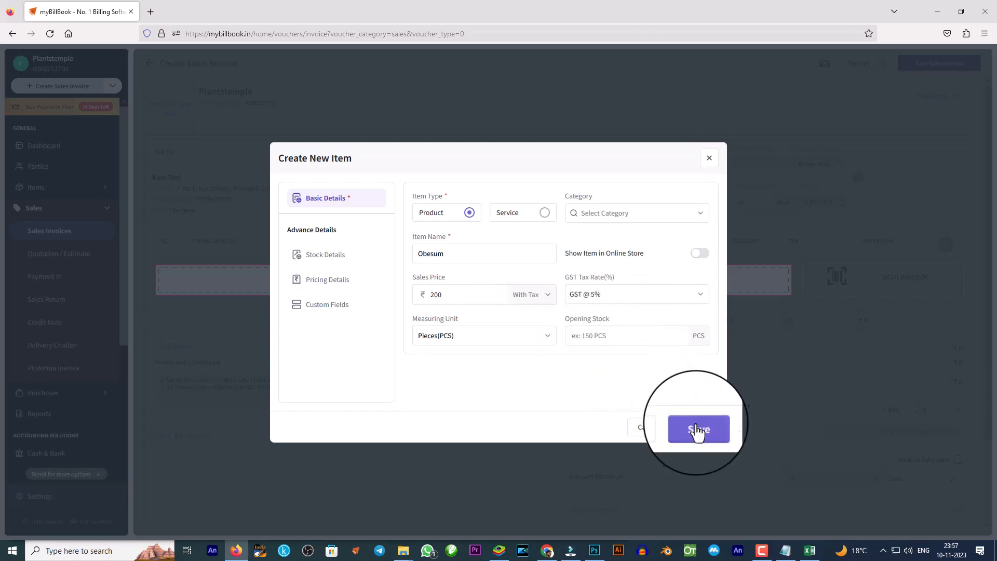
pyautogui.click(703, 432)
pyautogui.click(624, 334)
pyautogui.write('1')
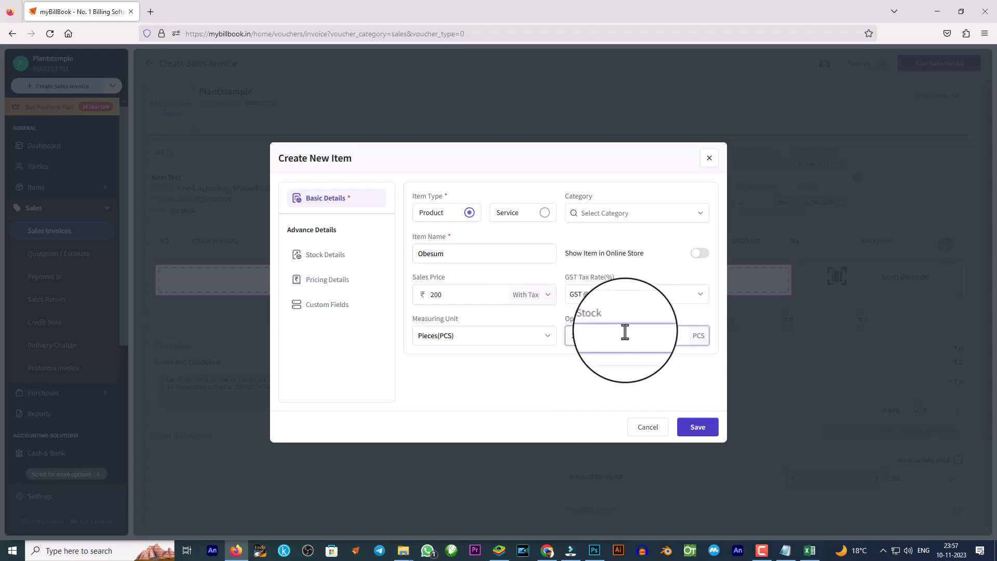
pyautogui.click(694, 427)
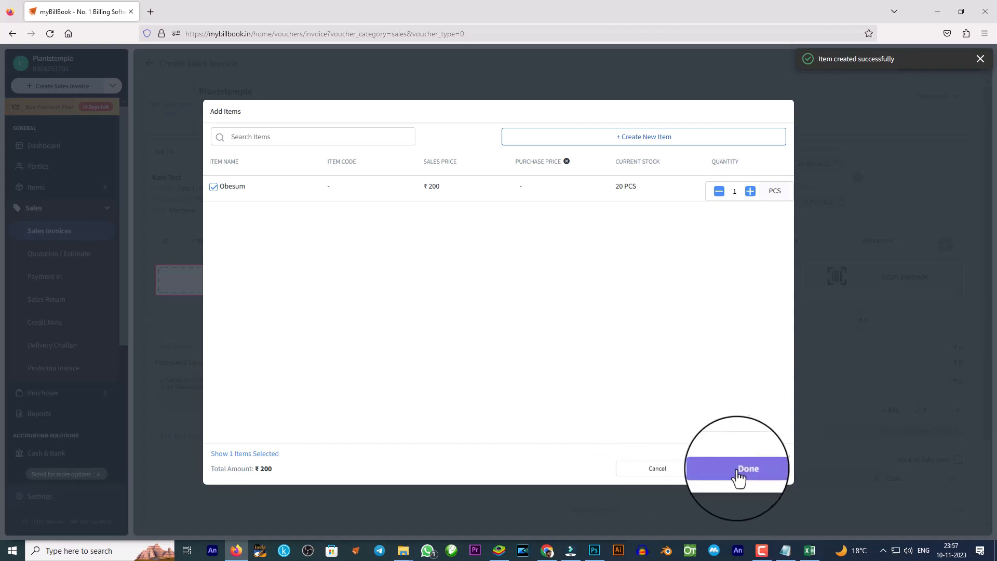
# - Add the ticked Obesum item to the sales invoice and dismiss the guided tour
pyautogui.click(744, 470)
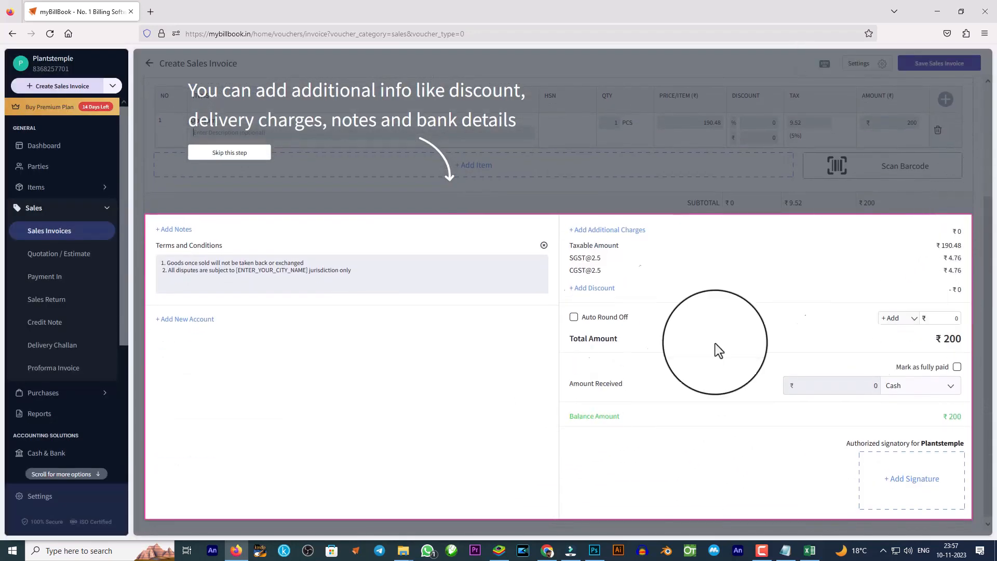
pyautogui.click(244, 154)
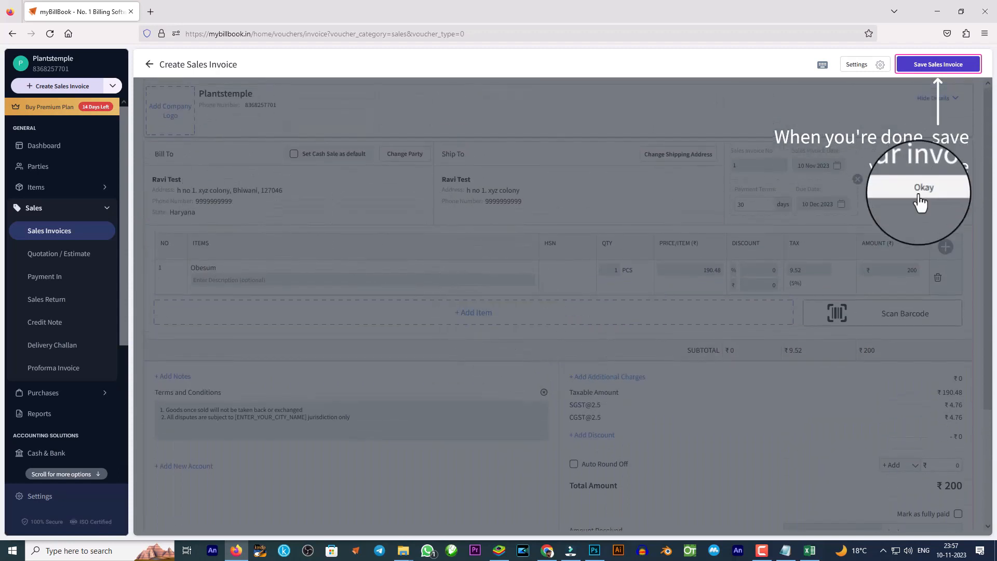
pyautogui.click(862, 197)
pyautogui.click(497, 320)
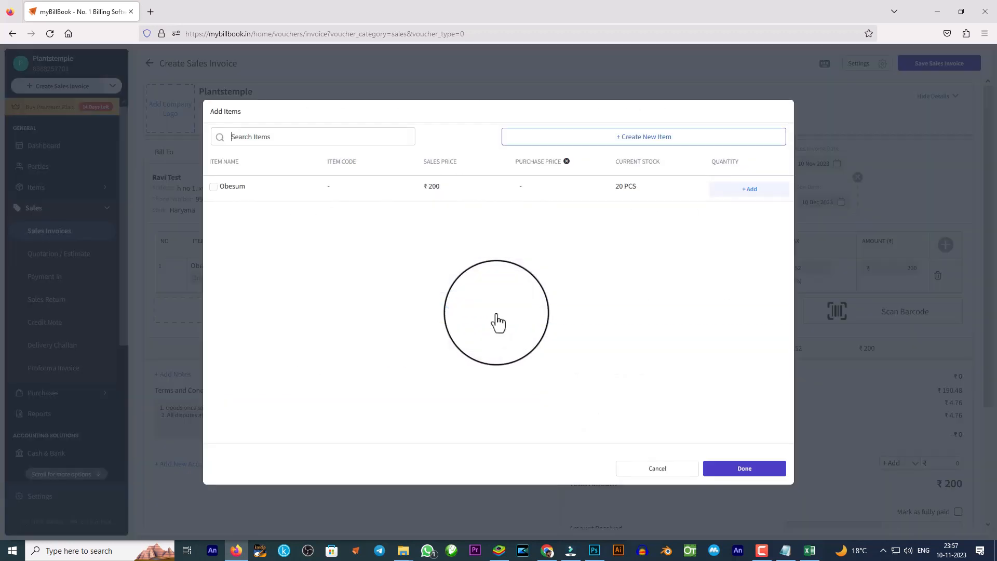
pyautogui.click(649, 469)
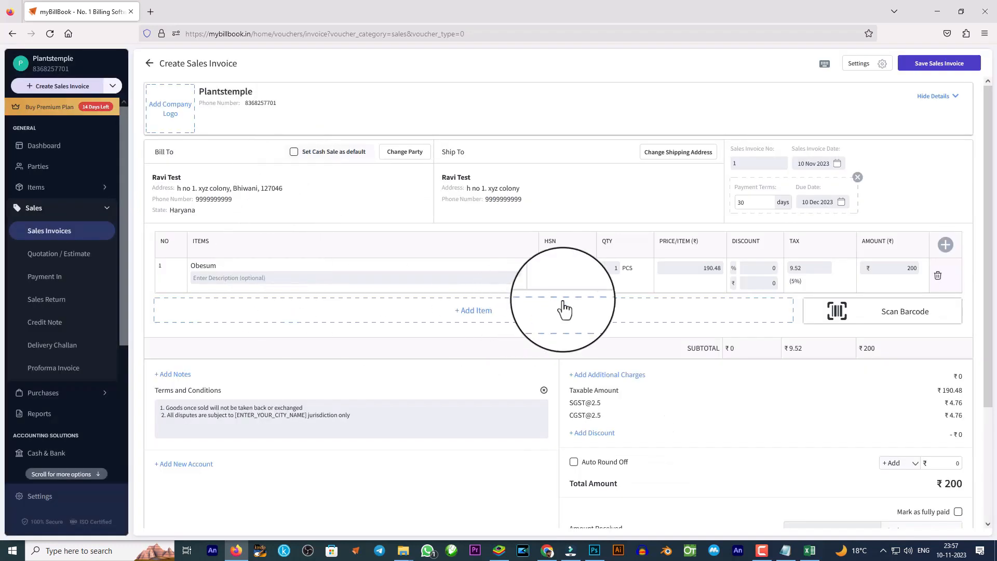
# - Delete the Obesum row and re-add Obesum, giving 1 PCS at ₹190.48 plus ₹9.52 GST
pyautogui.click(942, 276)
pyautogui.click(471, 279)
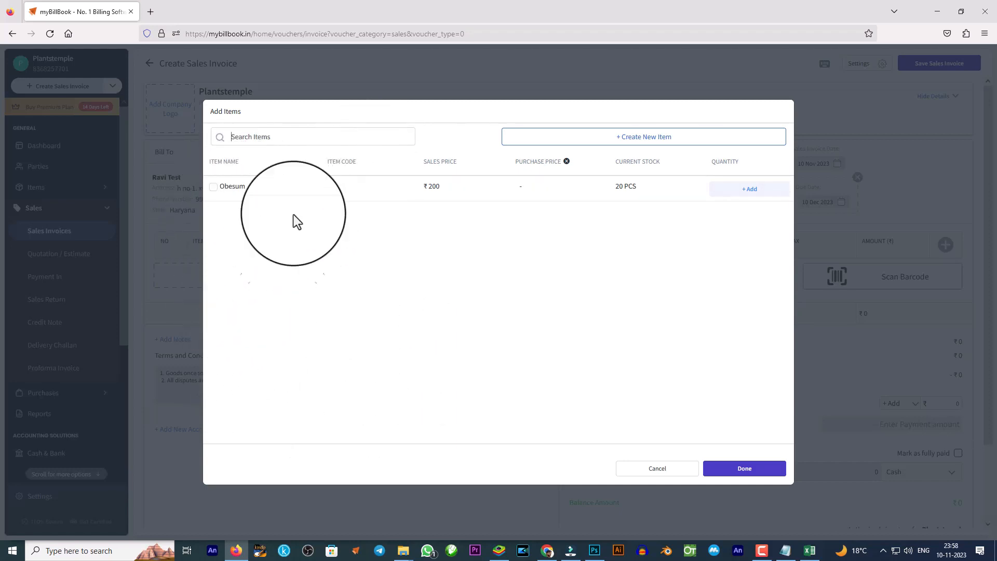
pyautogui.click(213, 188)
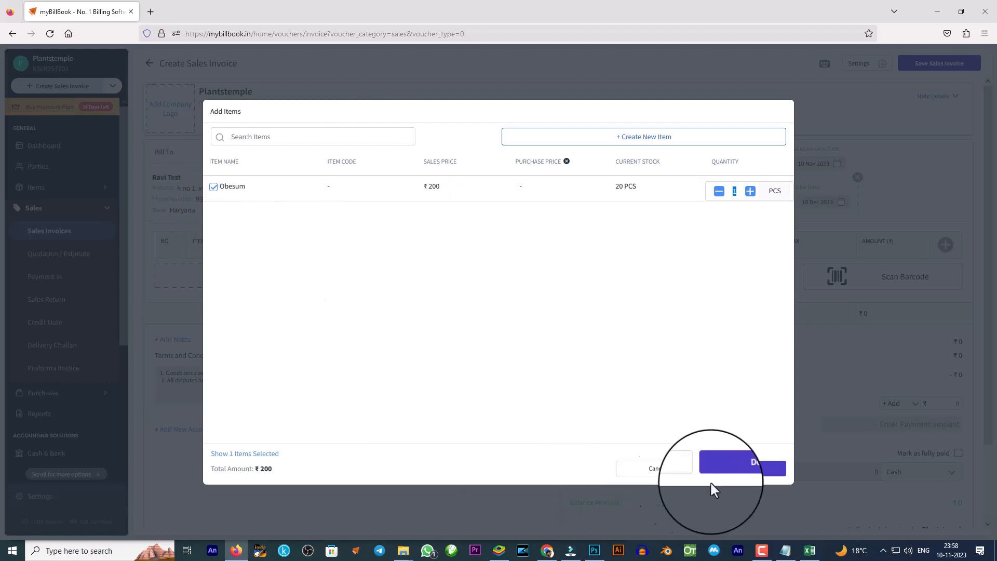
pyautogui.click(743, 470)
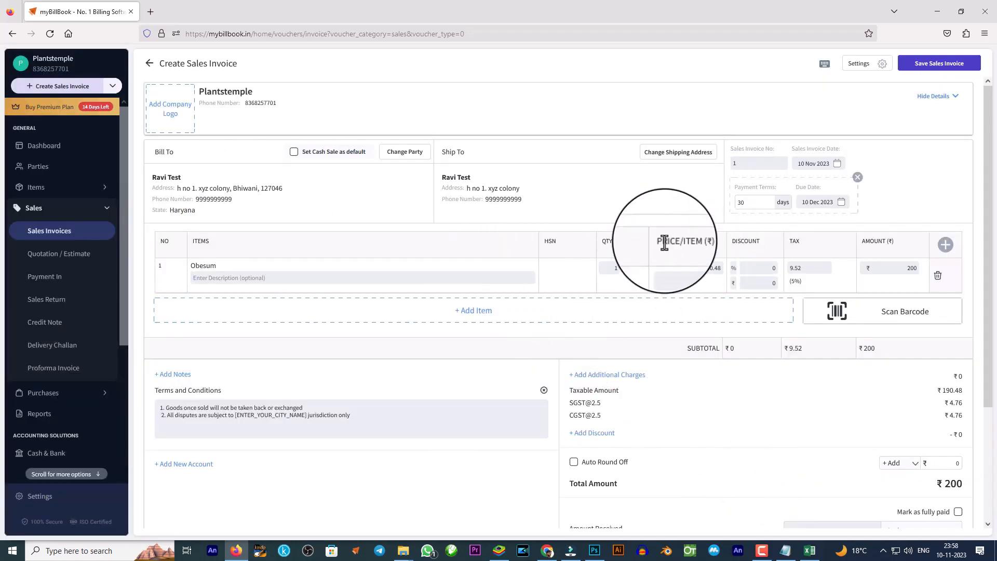
# - Review the Obesum line values: price 190.48, tax 9.52 and amount 200
pyautogui.moveTo(659, 241); pyautogui.dragTo(702, 240)
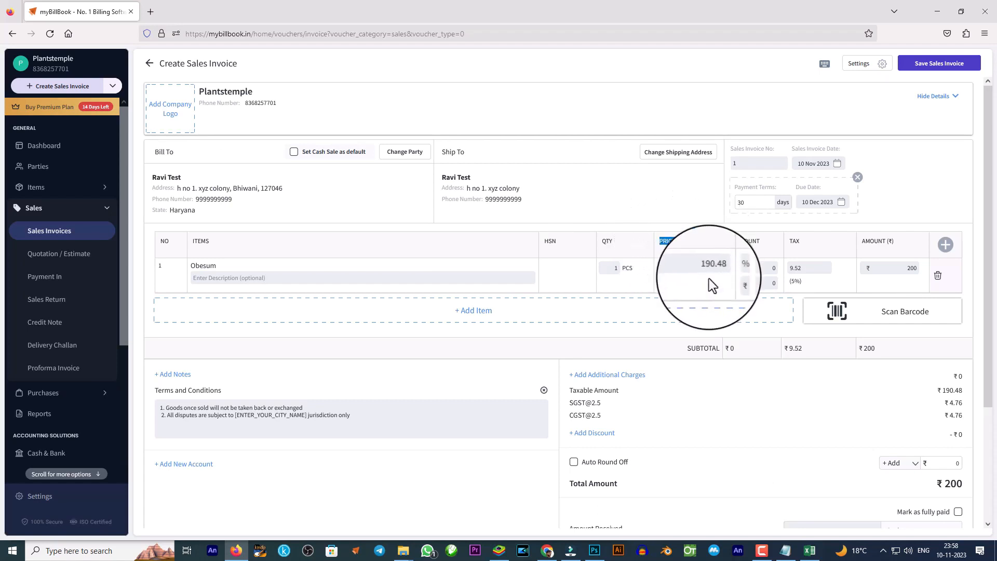
pyautogui.click(697, 274)
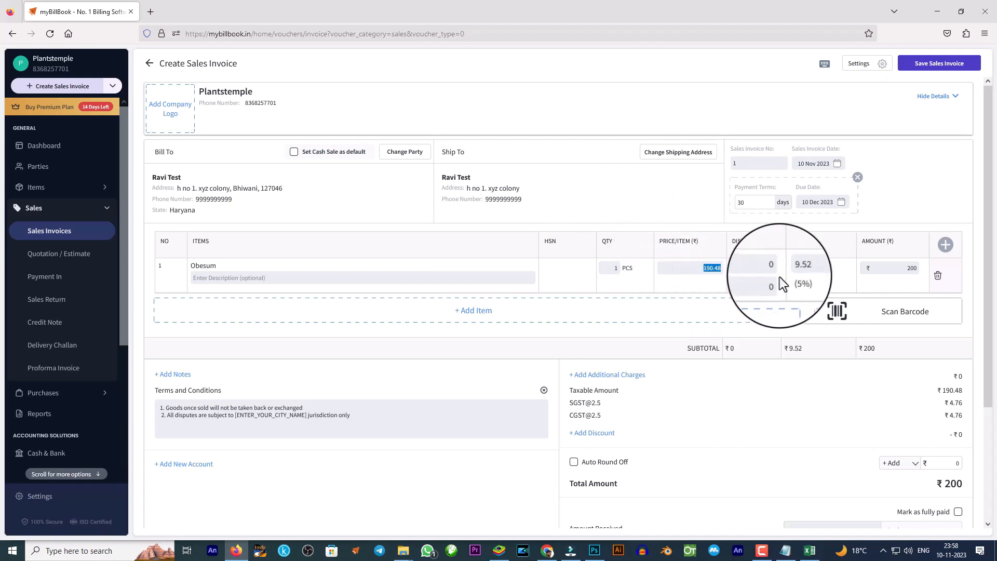
pyautogui.moveTo(791, 266); pyautogui.dragTo(808, 270)
pyautogui.moveTo(905, 267); pyautogui.dragTo(927, 271)
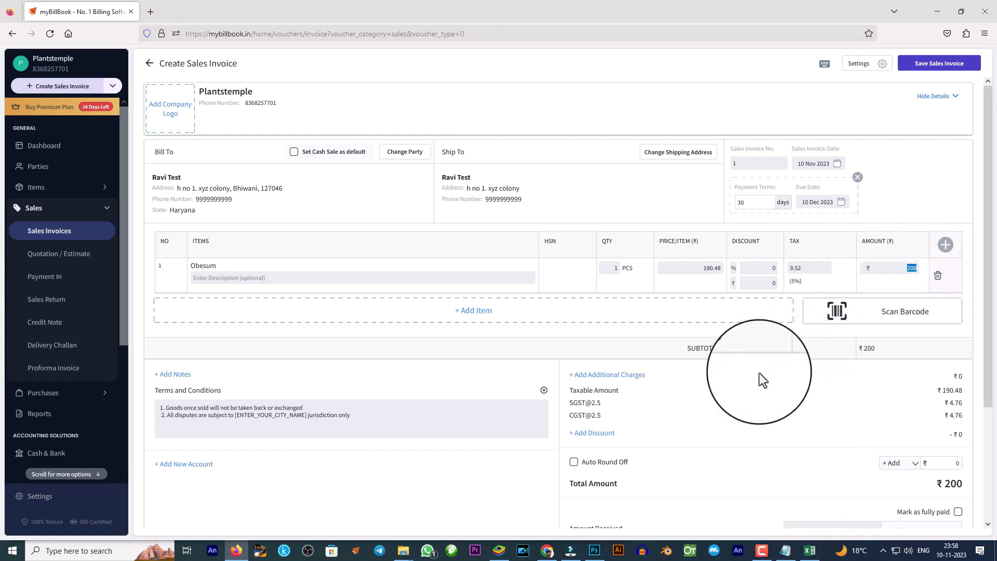
# - Remove the additional charge and discount lines from the invoice
pyautogui.click(612, 376)
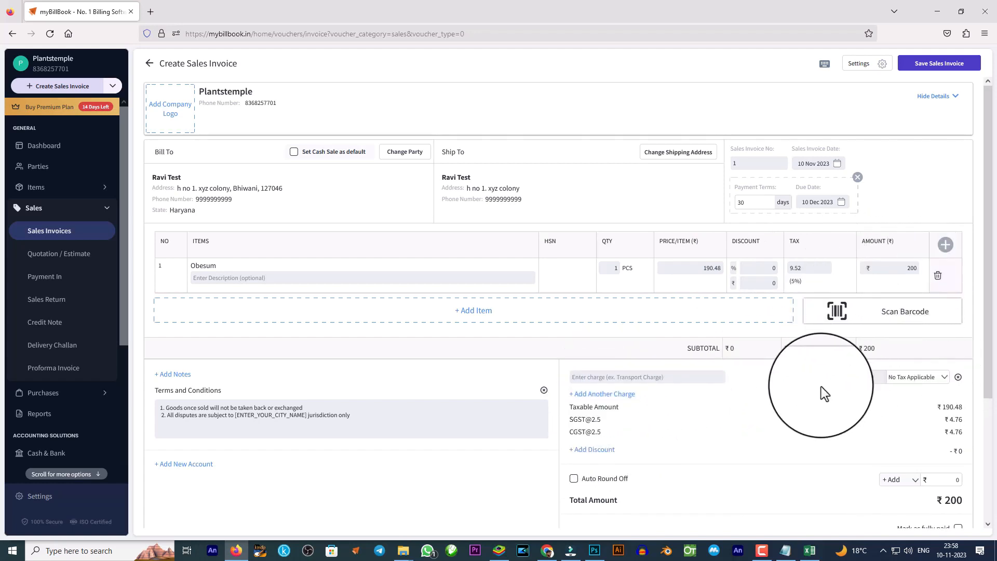
pyautogui.click(958, 377)
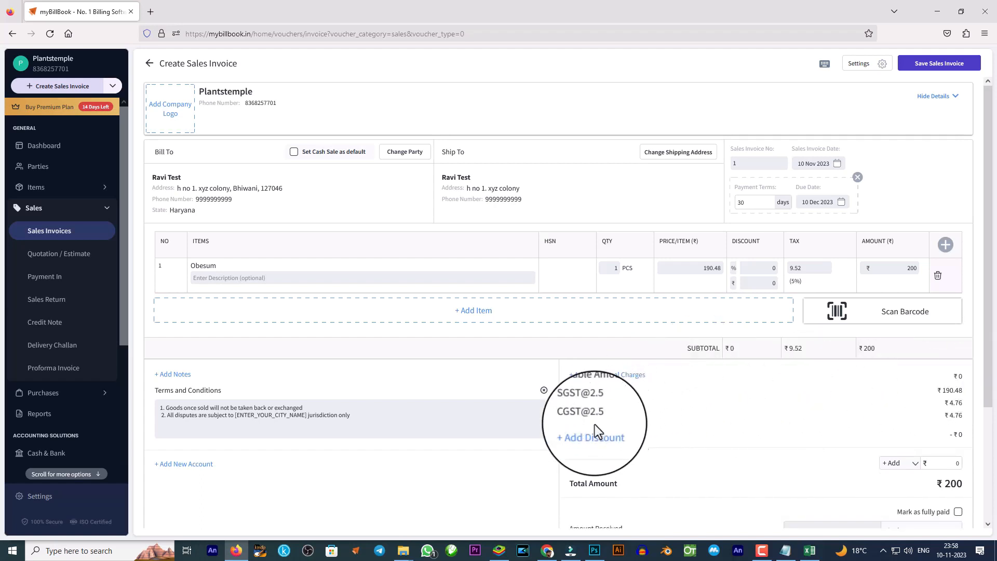
pyautogui.scroll(-1, 660, 457)
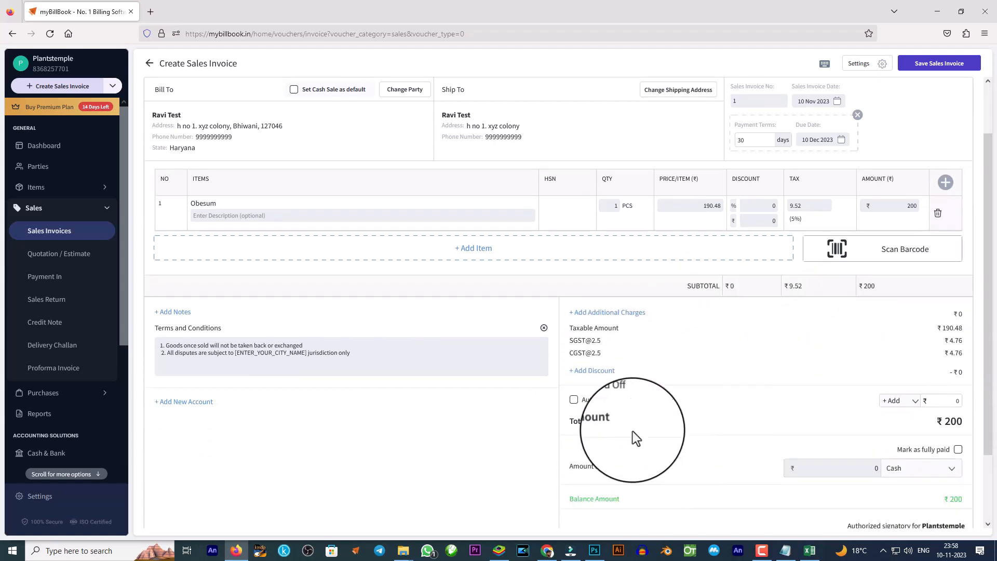
pyautogui.click(593, 374)
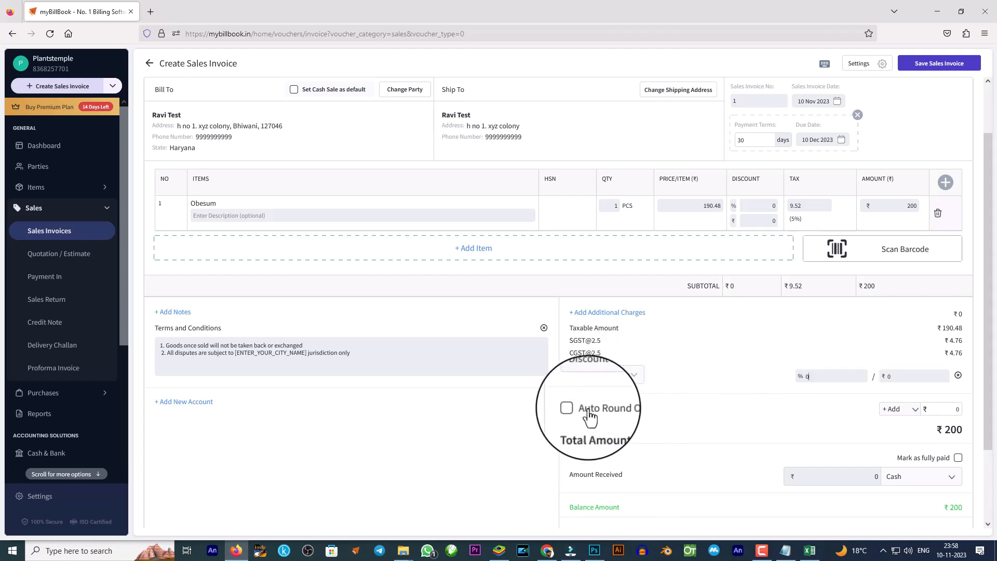
pyautogui.click(956, 375)
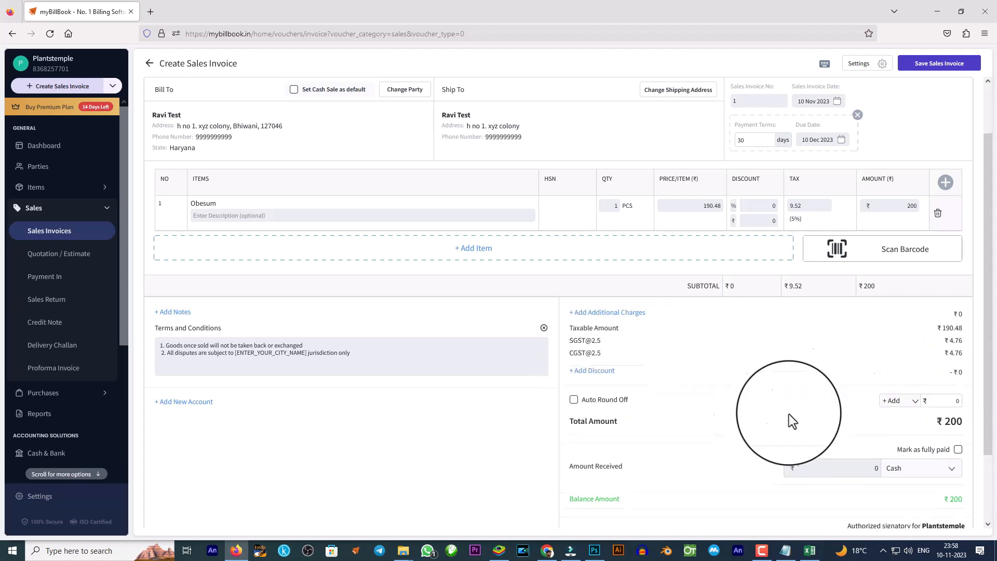
# - Mark the invoice fully paid with Cash as payment mode, without adding a signature
pyautogui.scroll(-3, 622, 432)
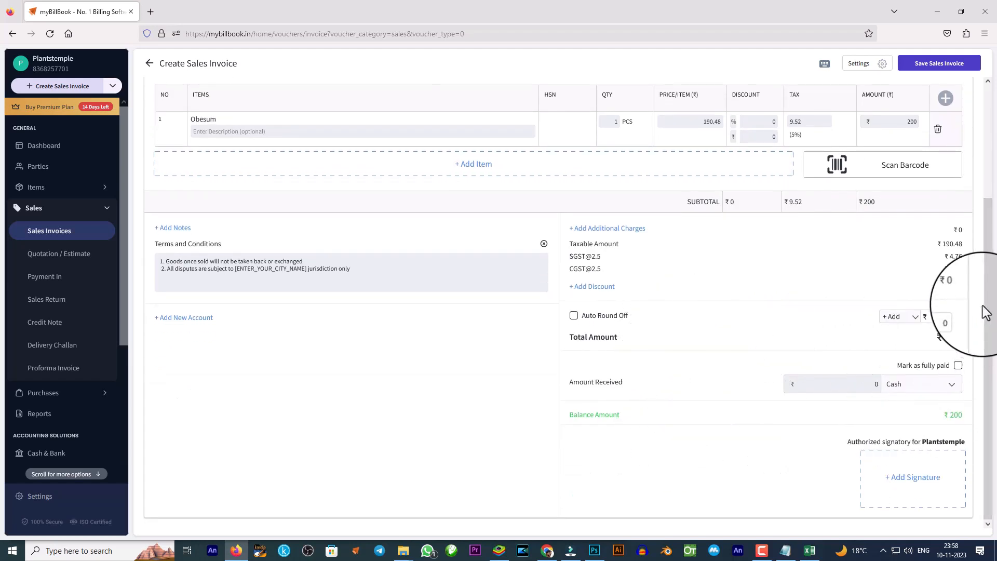
pyautogui.click(912, 393)
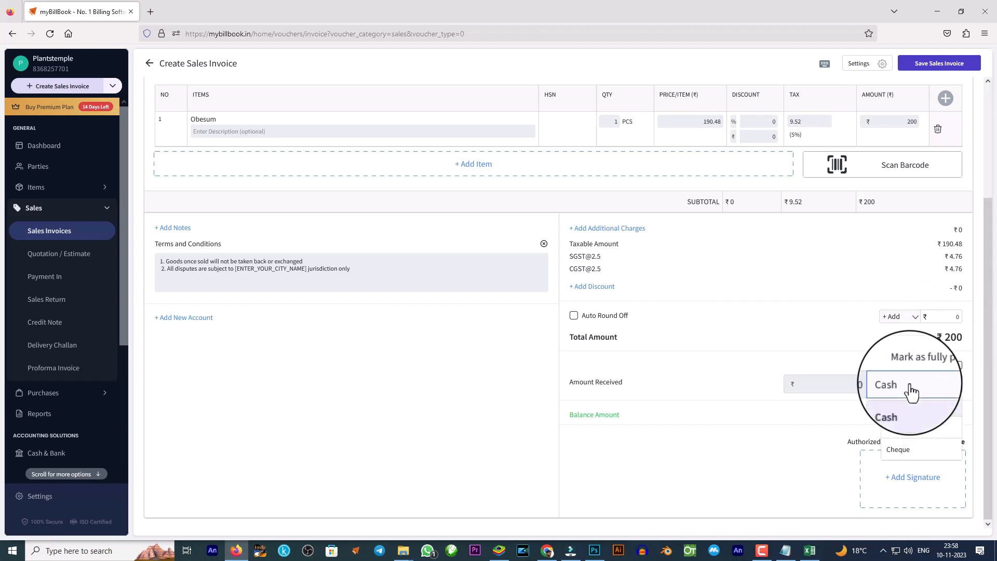
pyautogui.click(912, 394)
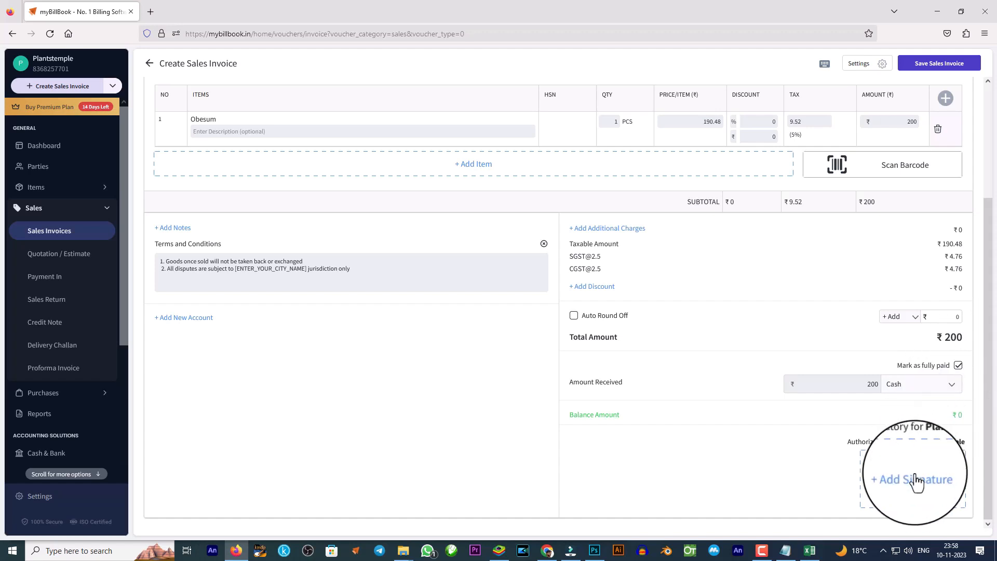
pyautogui.click(915, 477)
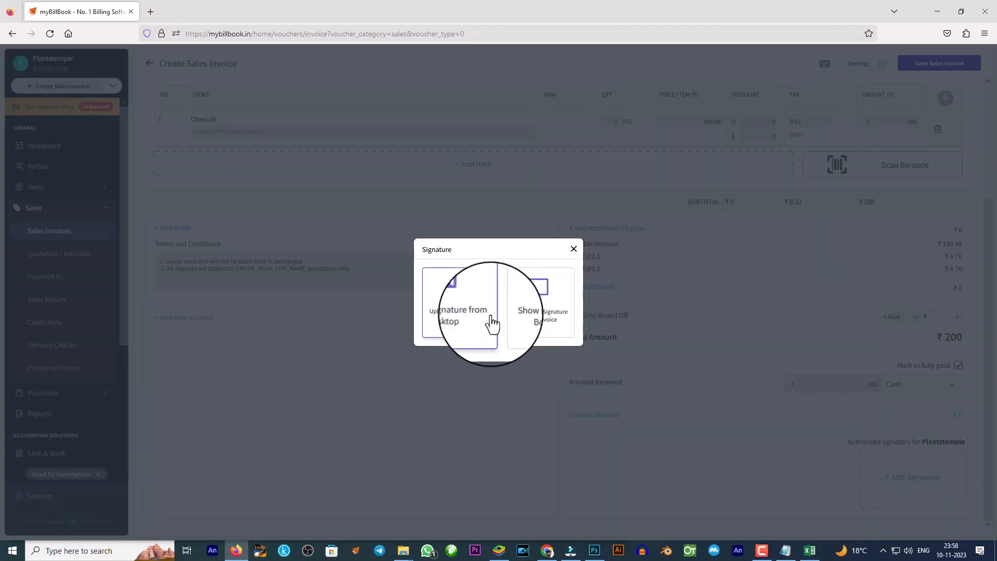
pyautogui.click(572, 249)
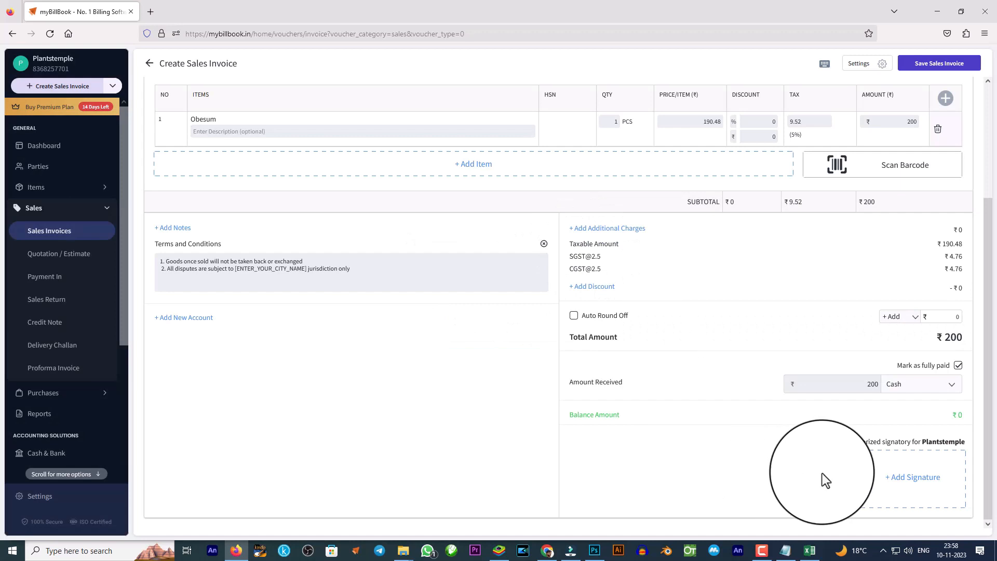
# - Save Sales Invoice #1, download its PDF and open the file from Downloads
pyautogui.click(931, 74)
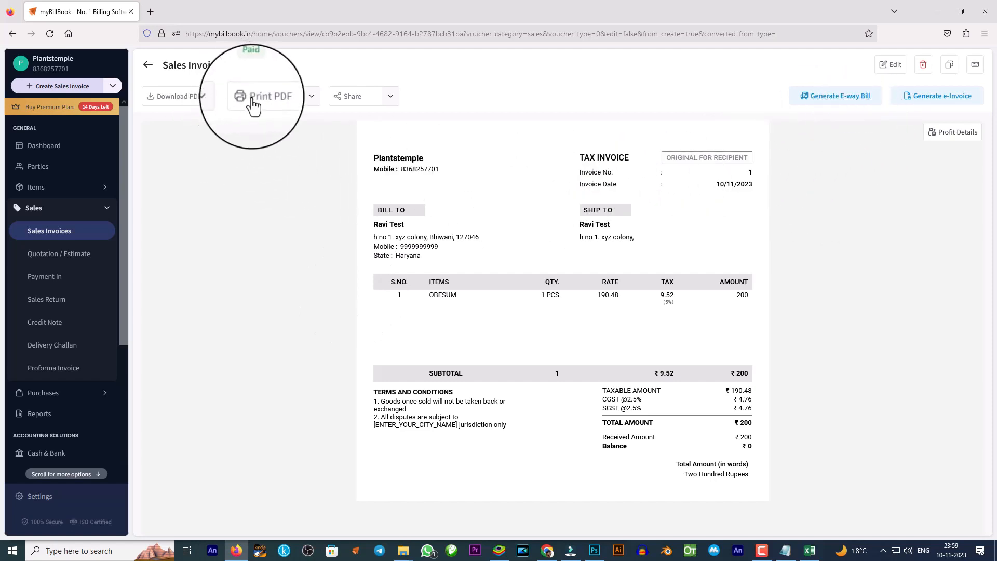
pyautogui.click(174, 107)
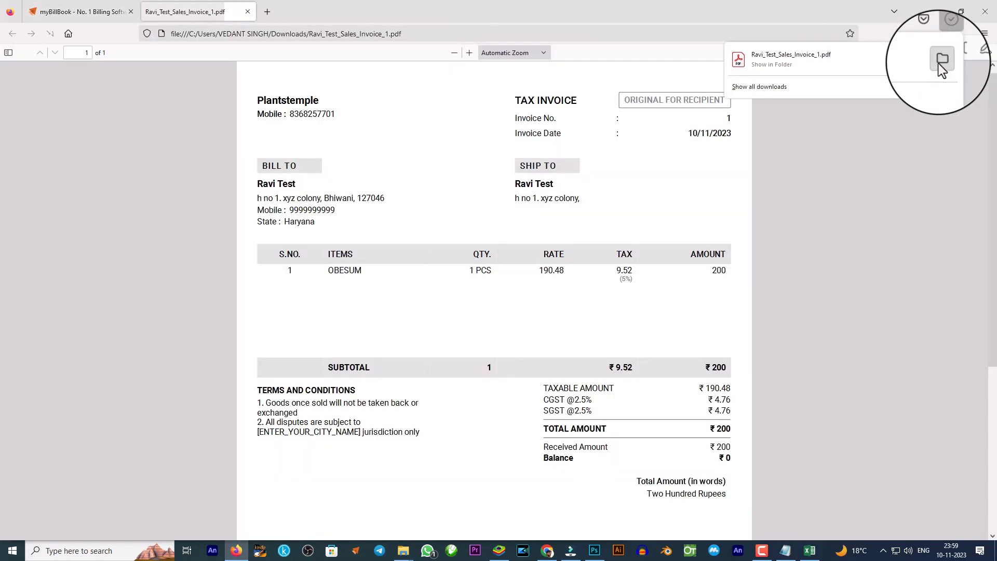
pyautogui.click(939, 63)
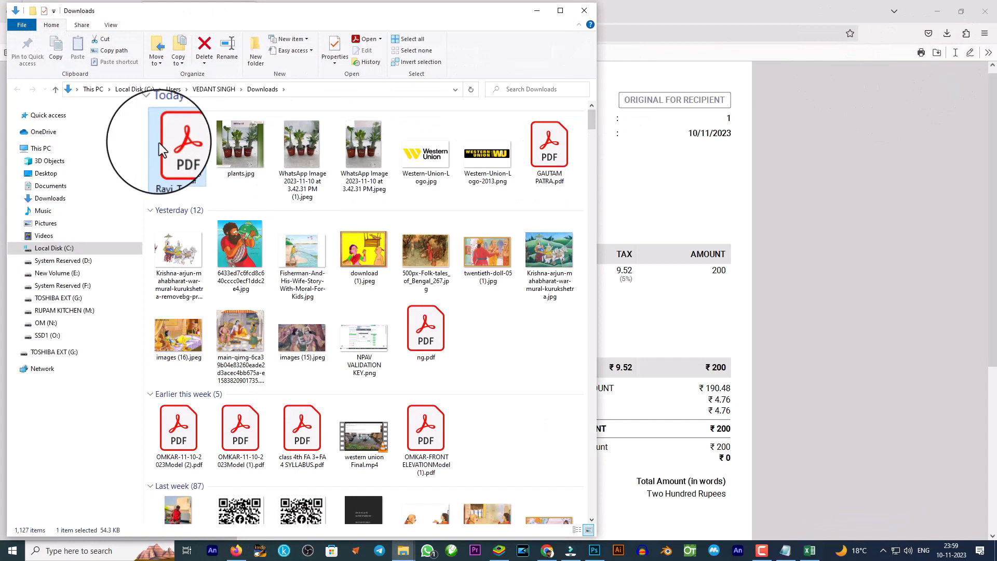
pyautogui.doubleClick(167, 150)
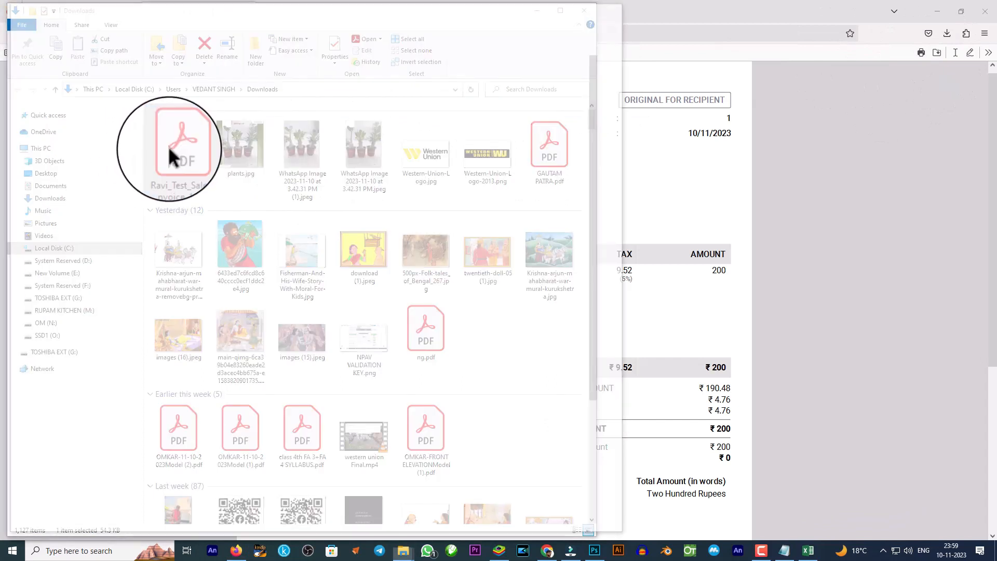
# - View the invoice PDF full screen in Acrobat, then close Acrobat, Explorer and the PDF tab
pyautogui.click(589, 9)
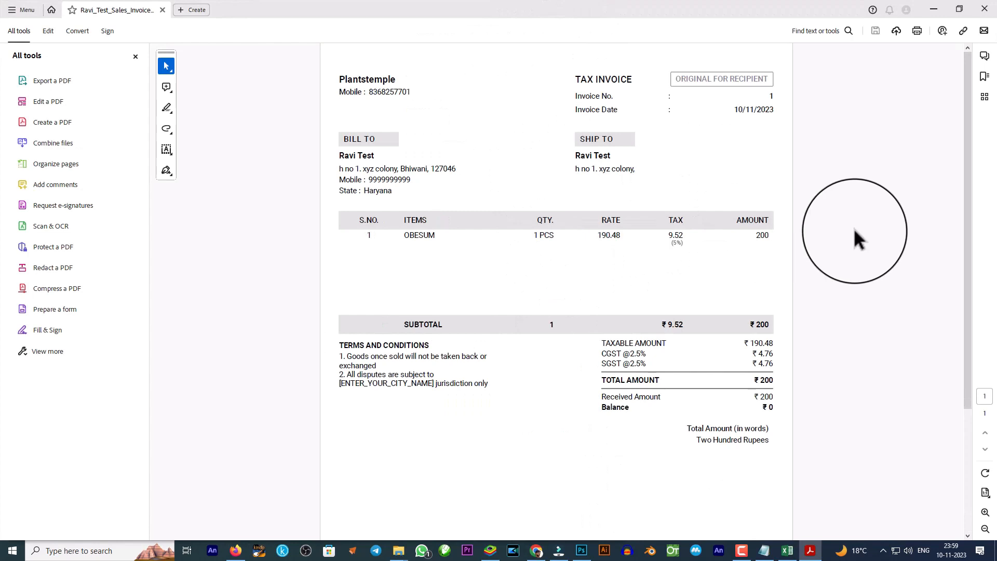
pyautogui.click(985, 12)
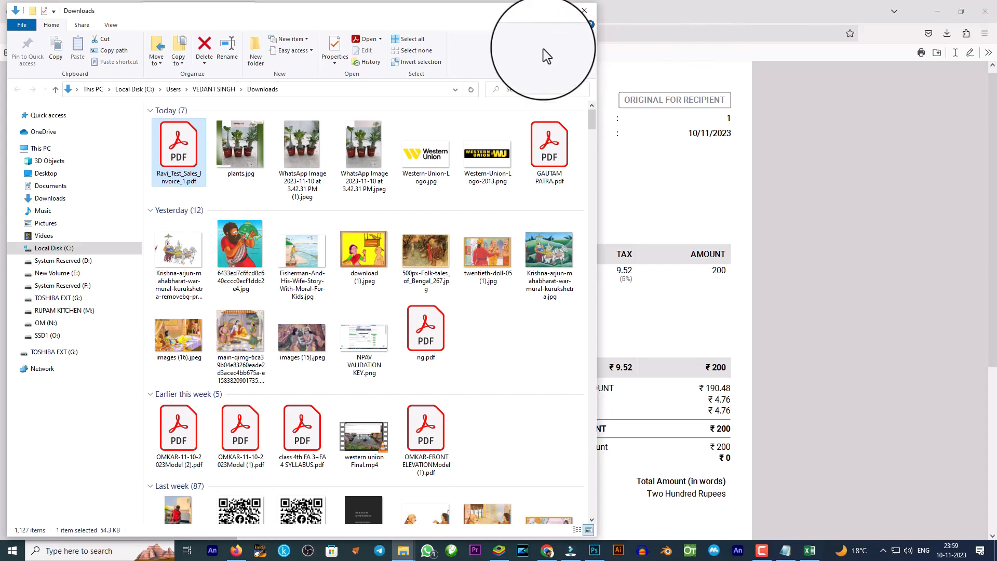
pyautogui.click(537, 12)
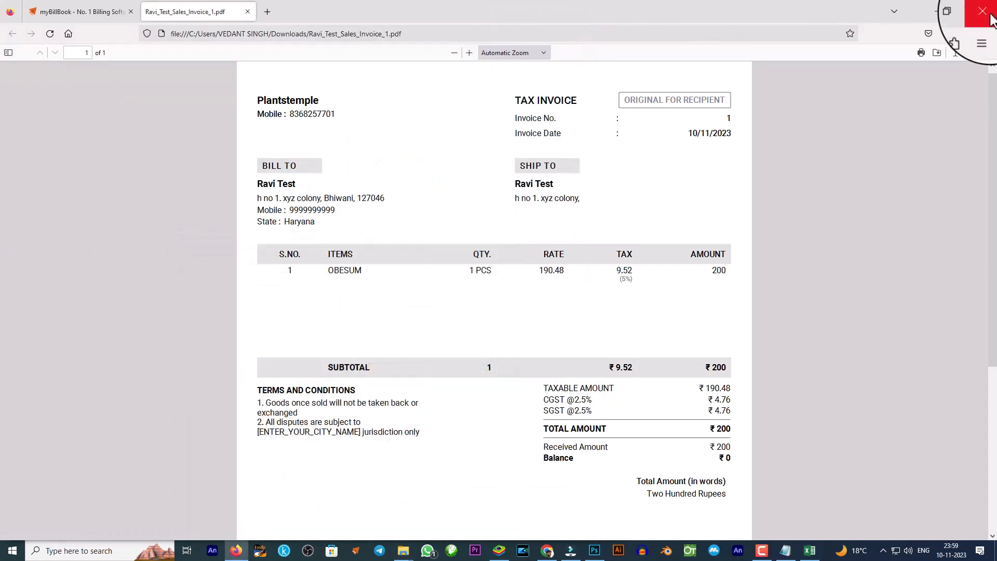
pyautogui.click(247, 11)
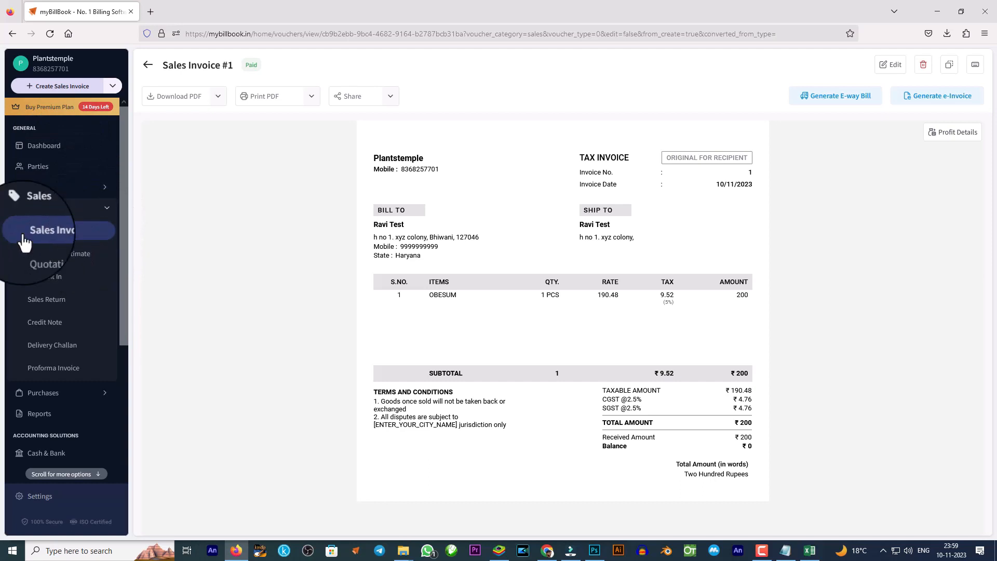
# - Start a new purchase invoice with the existing party as supplier
pyautogui.click(104, 394)
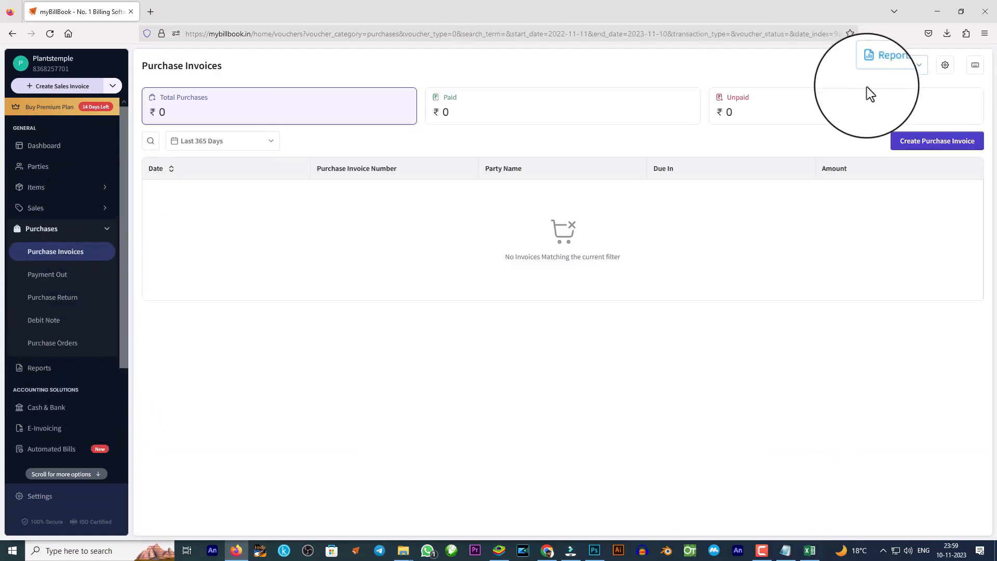
pyautogui.click(938, 141)
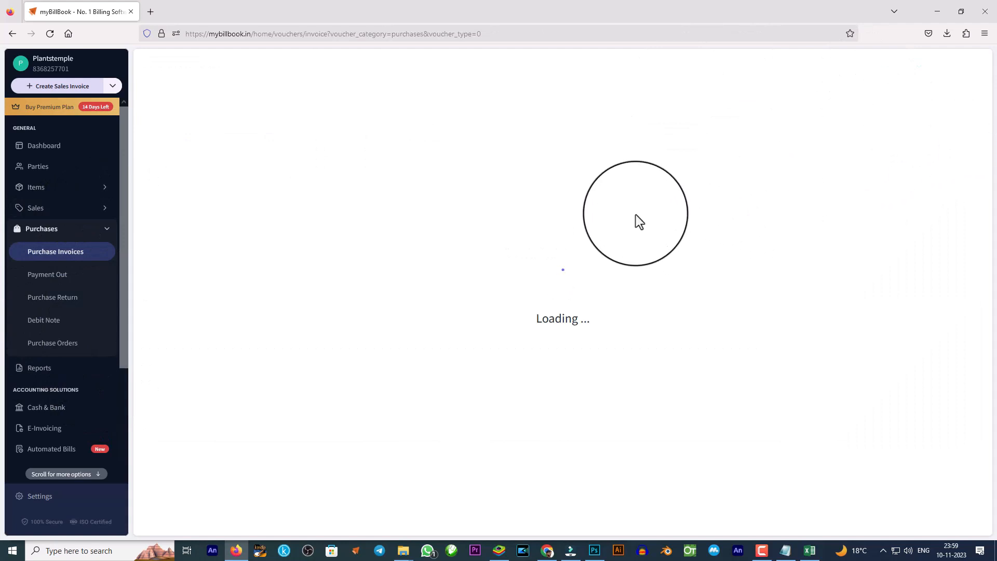
pyautogui.click(243, 214)
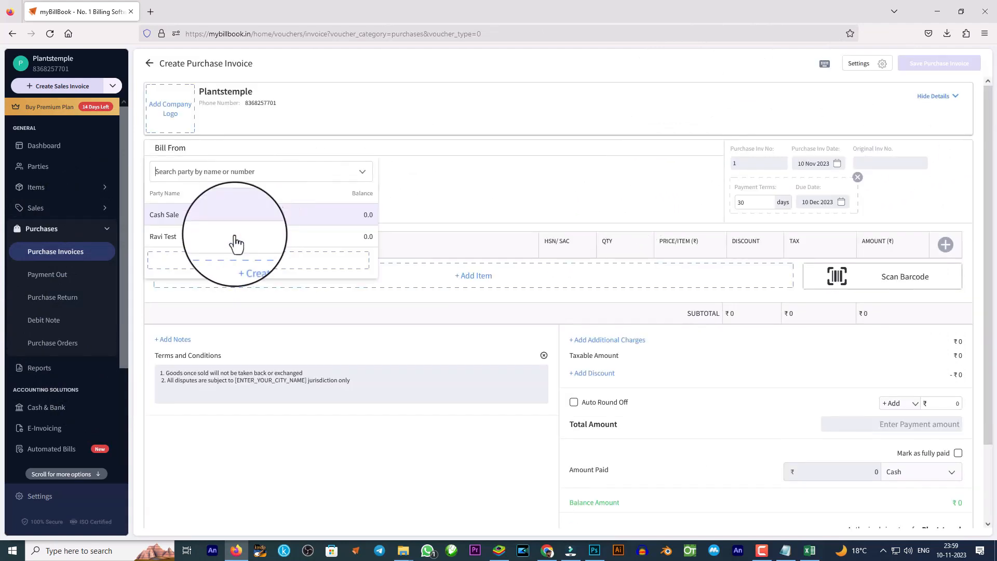
pyautogui.click(182, 242)
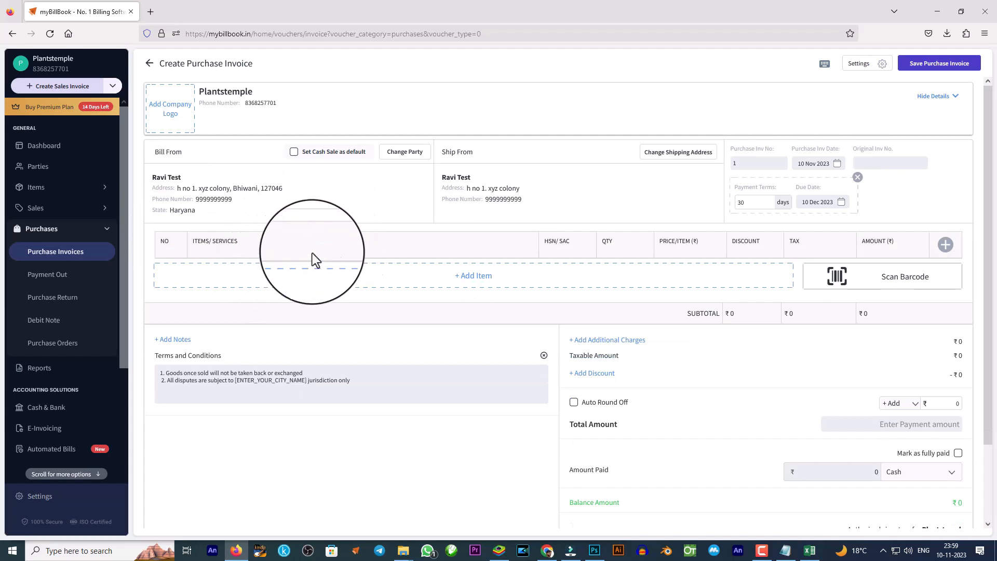
# - Add 20 PCS of Obesum and save Purchase Invoice #1
pyautogui.click(476, 284)
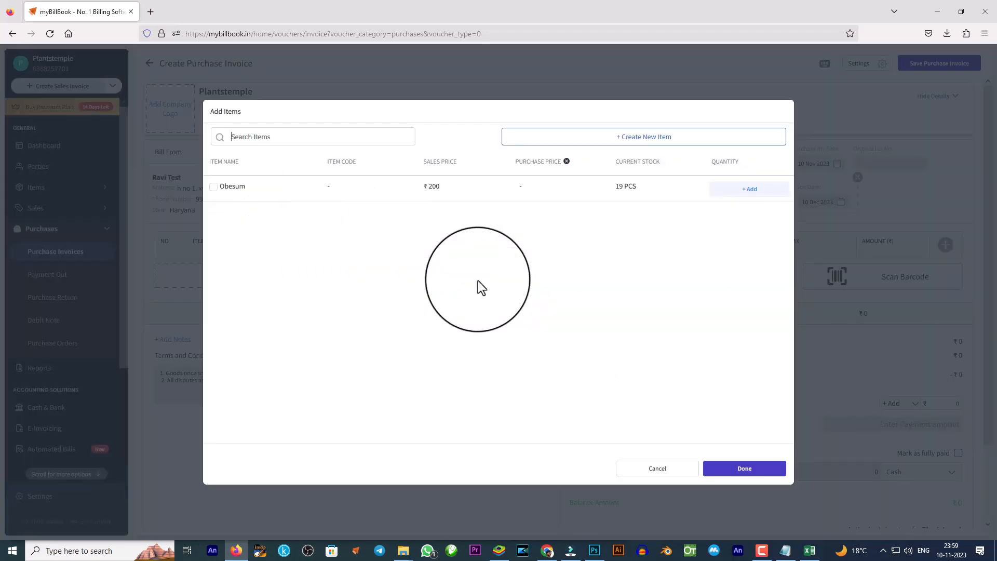
pyautogui.click(214, 188)
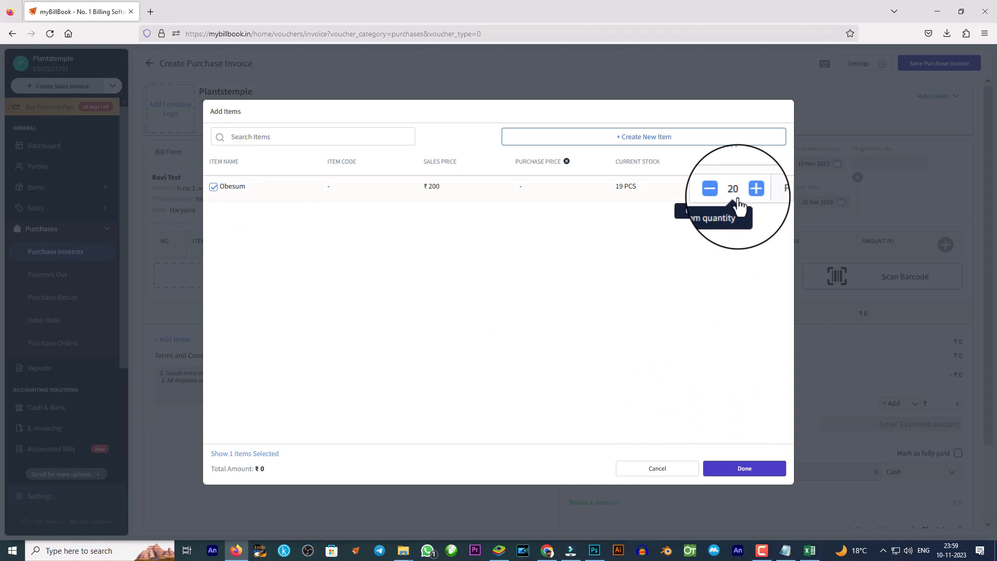
pyautogui.click(747, 469)
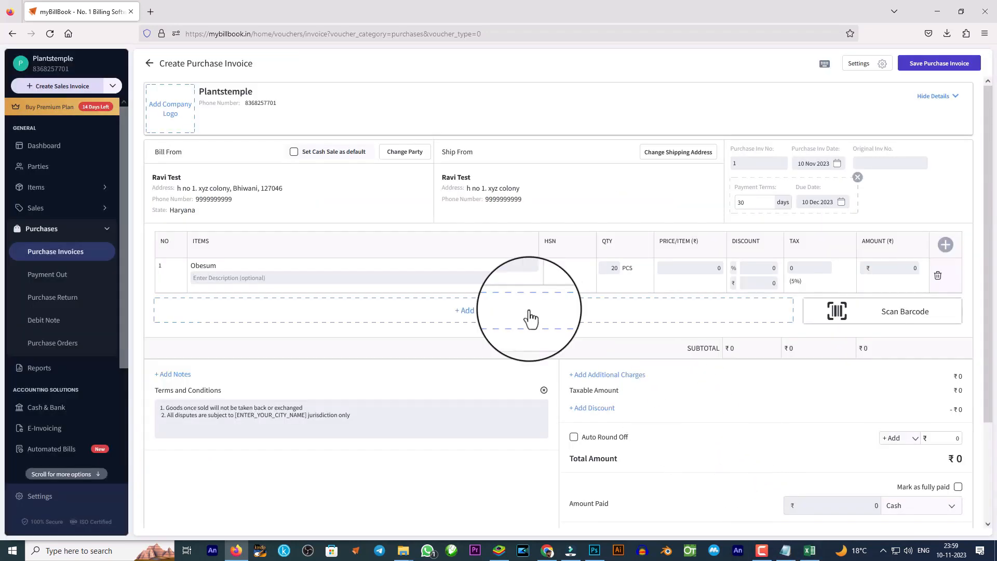
pyautogui.scroll(-3, 896, 423)
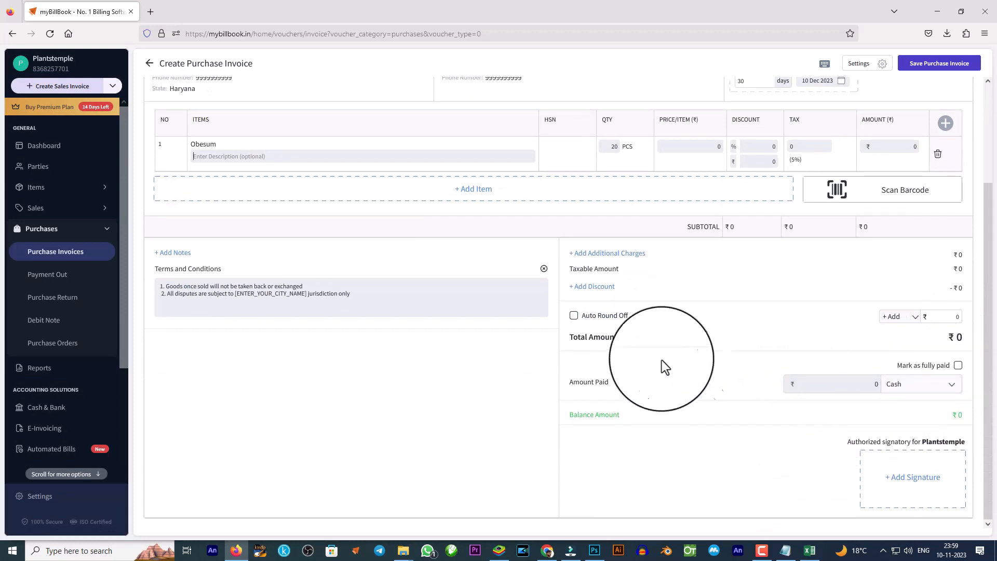
pyautogui.click(941, 65)
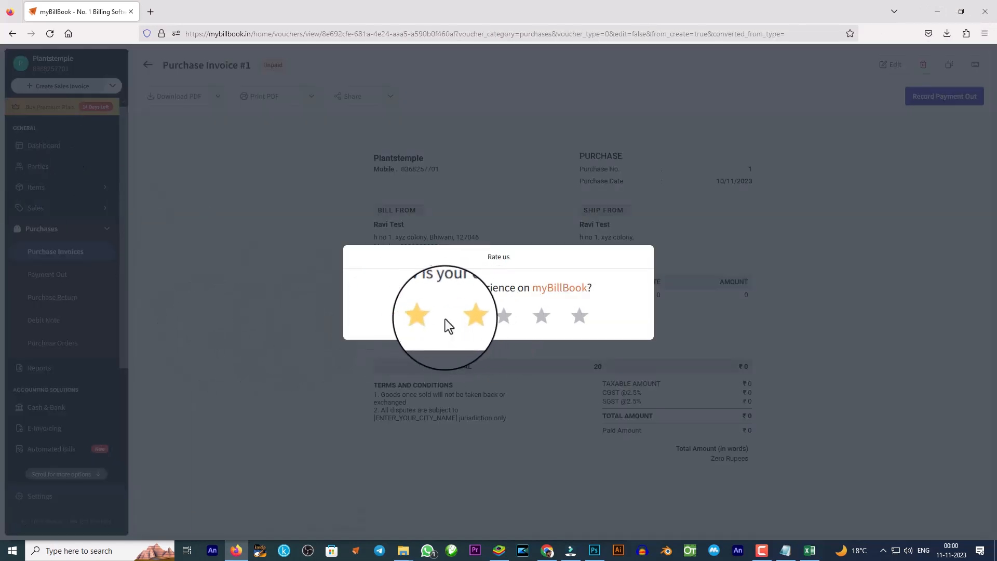
# - Answer the rating prompt and dismiss the custom invoice popup on the Dashboard
pyautogui.click(413, 316)
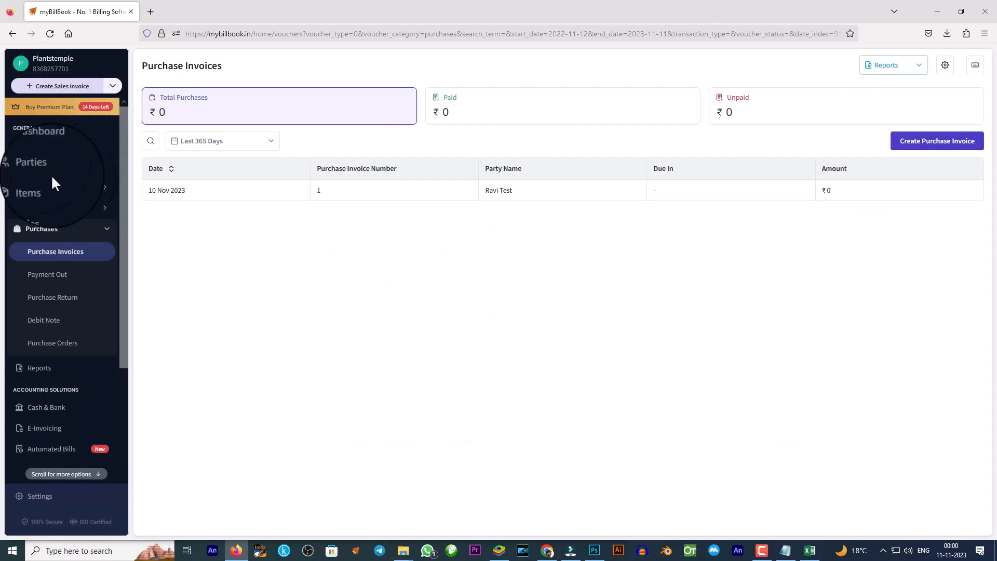
pyautogui.click(34, 148)
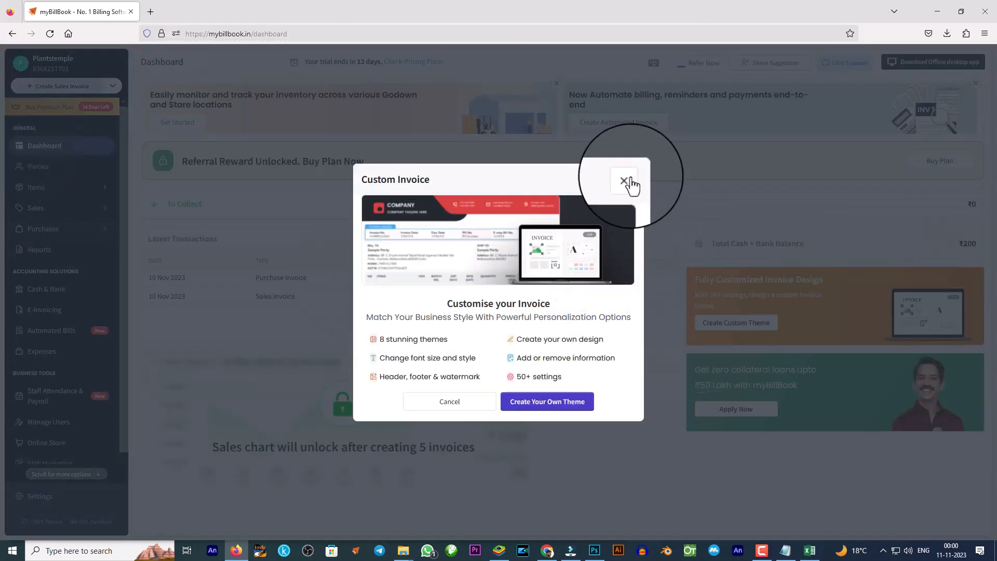
pyautogui.click(628, 178)
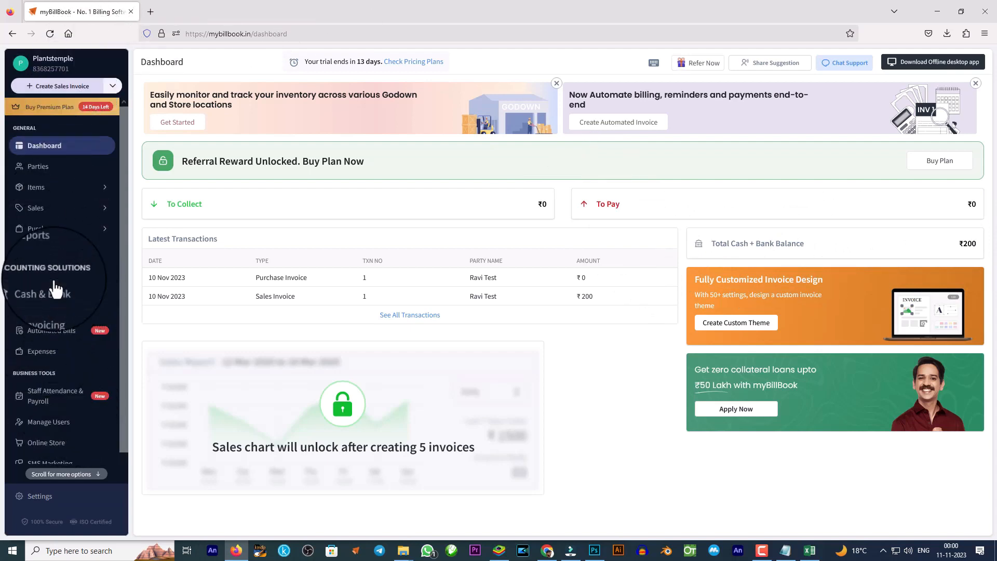
# - Open the 10 Nov 2023 Purchase Invoice #1 from the Purchase Invoices list
pyautogui.scroll(-1, 56, 289)
pyautogui.scroll(1, 69, 298)
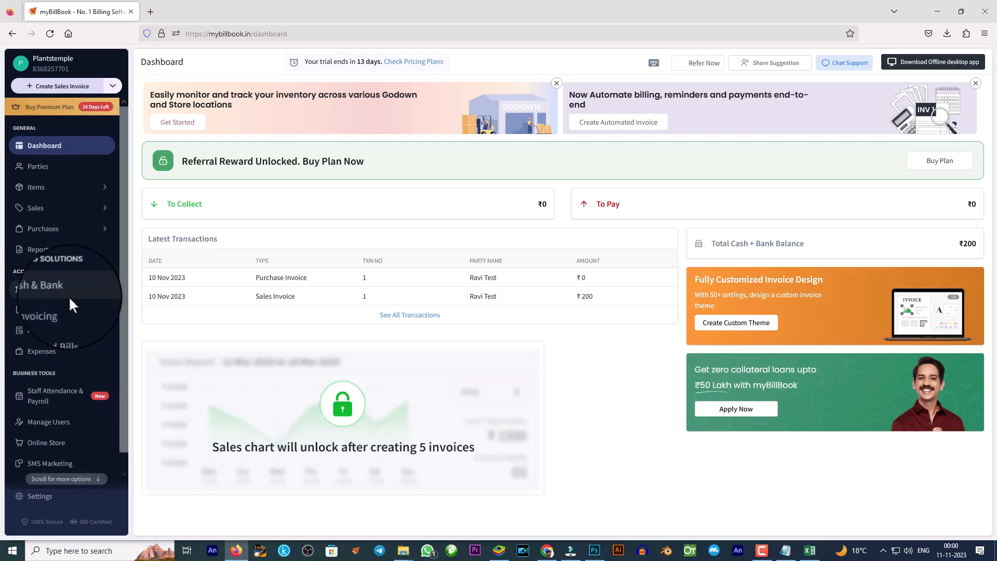
pyautogui.click(92, 229)
pyautogui.click(150, 197)
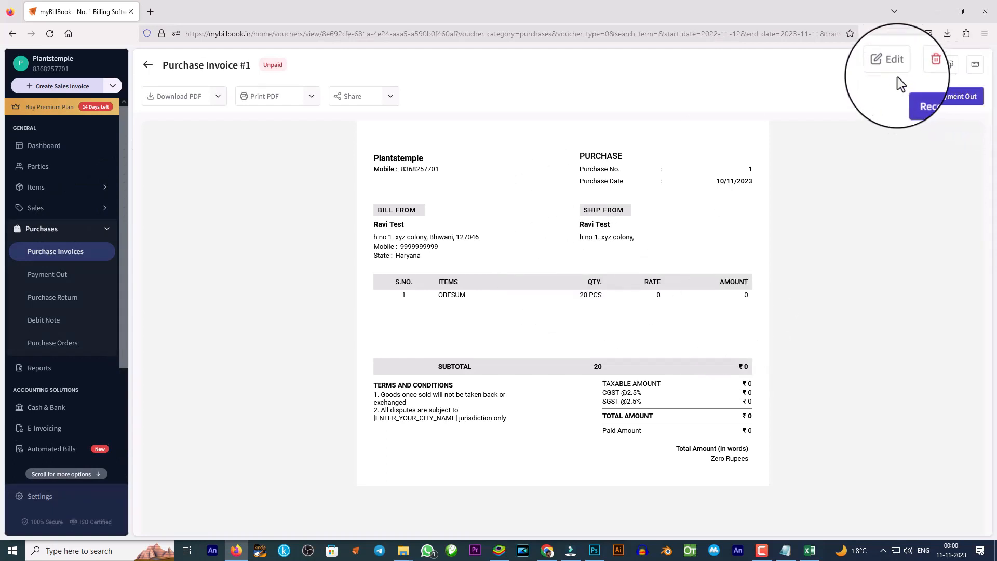
# - Edit Purchase Invoice #1 to price OBESUM at 200 per item, updating the total to ₹4,200
pyautogui.click(891, 65)
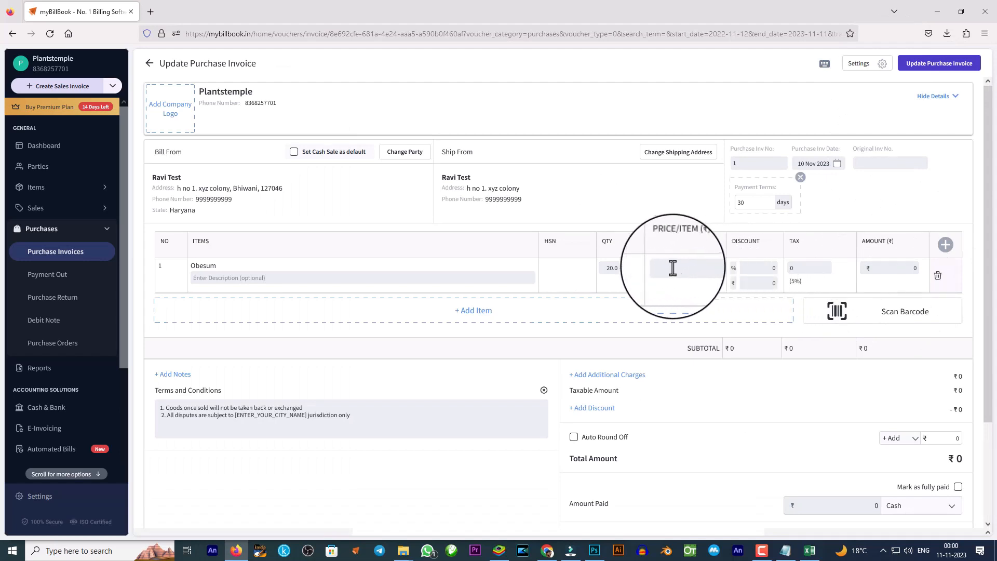
pyautogui.click(693, 269)
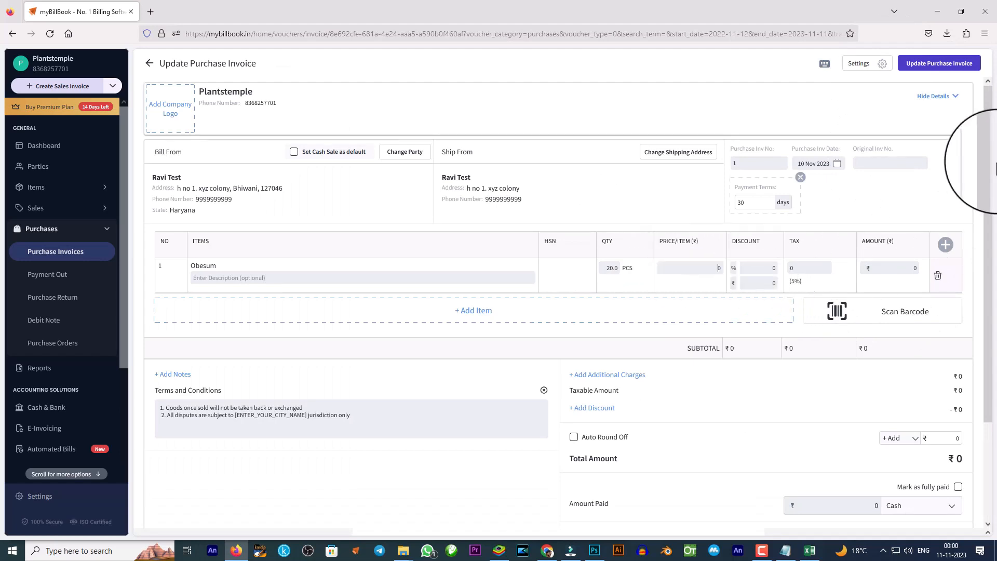
pyautogui.write('200')
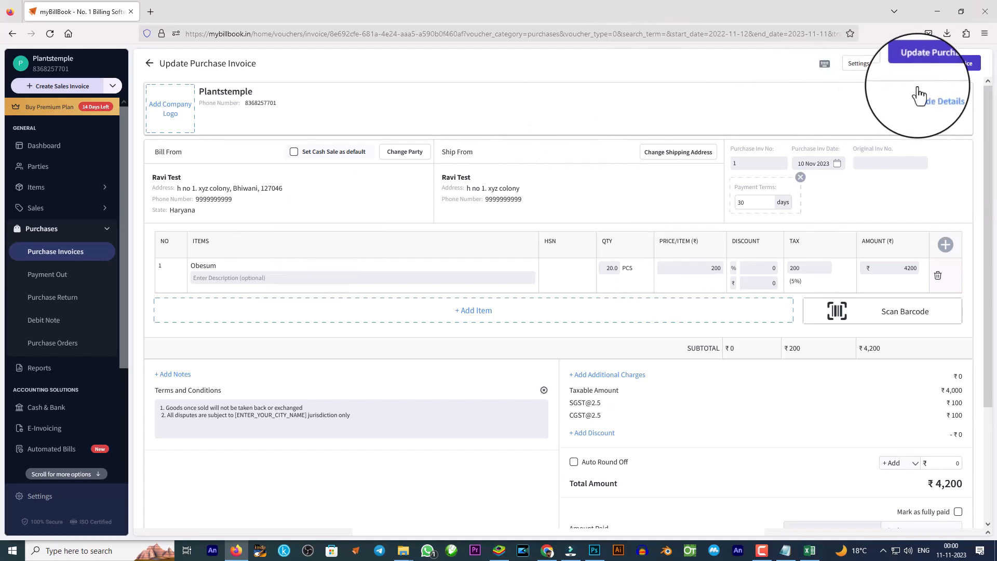
pyautogui.click(932, 66)
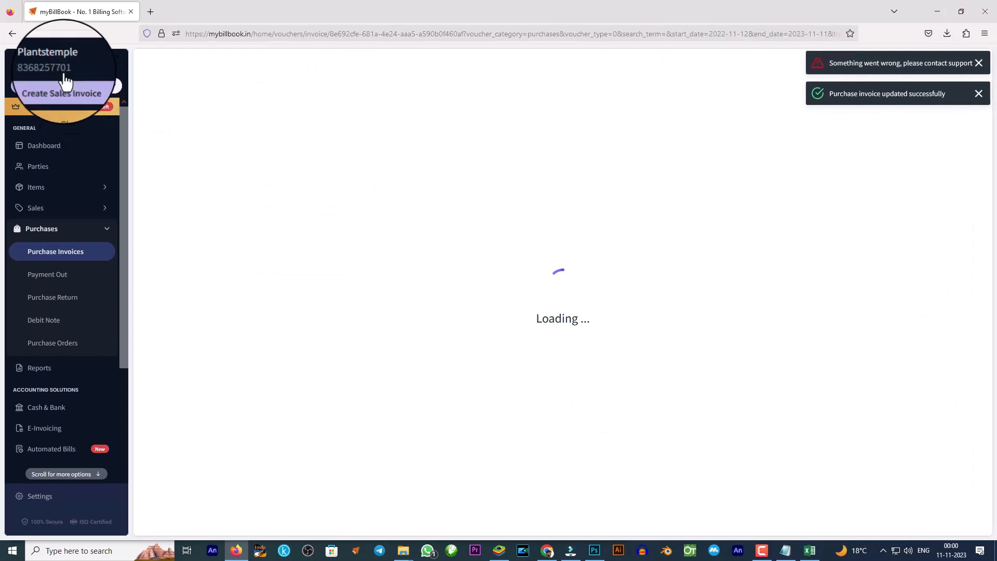
pyautogui.click(50, 34)
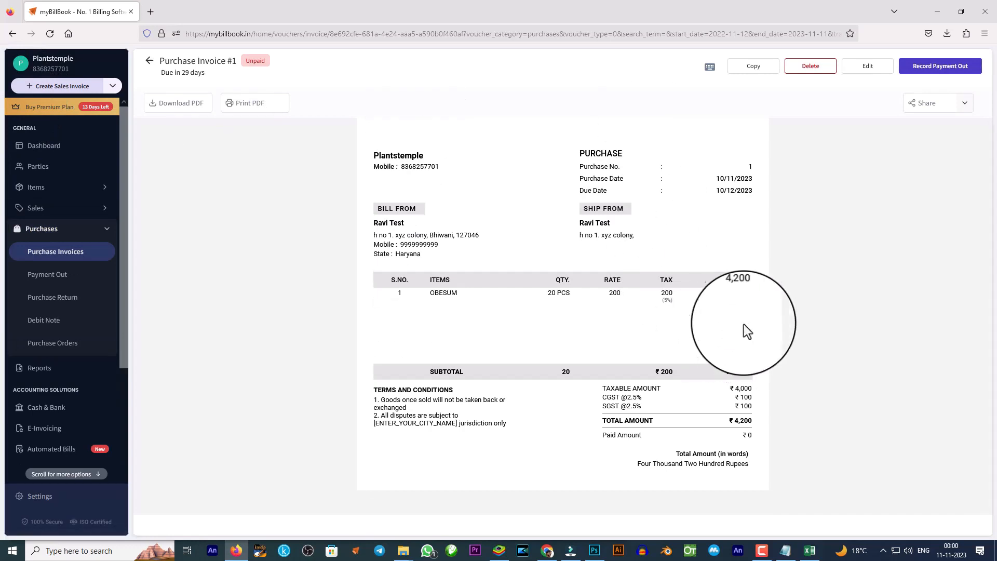
# - Check the ₹4,200 To Pay amount and owed party's profile, then go to Purchases > Payment Out
pyautogui.click(47, 148)
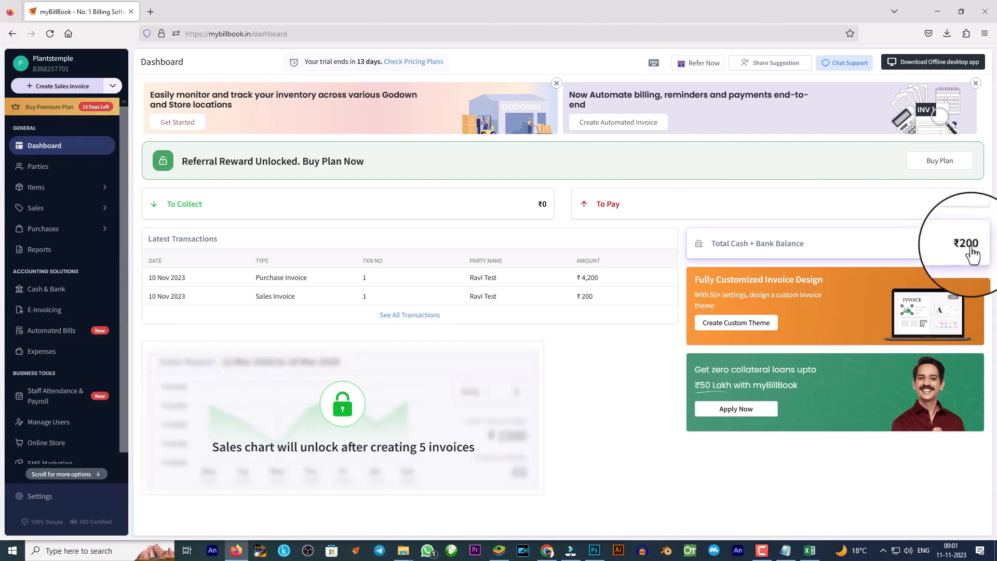
pyautogui.moveTo(948, 206); pyautogui.dragTo(982, 206)
pyautogui.click(983, 213)
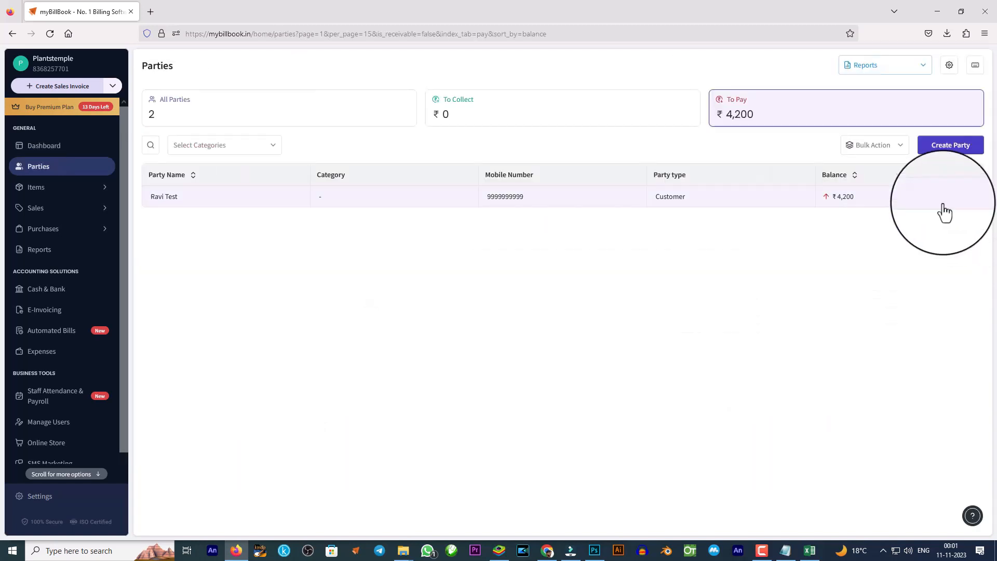
pyautogui.moveTo(858, 197); pyautogui.dragTo(829, 196)
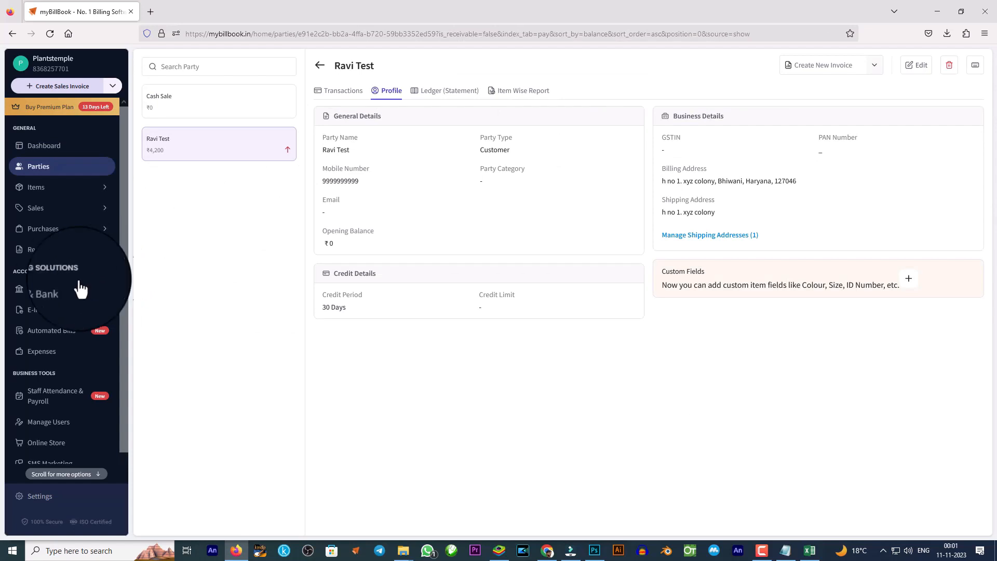
pyautogui.click(73, 231)
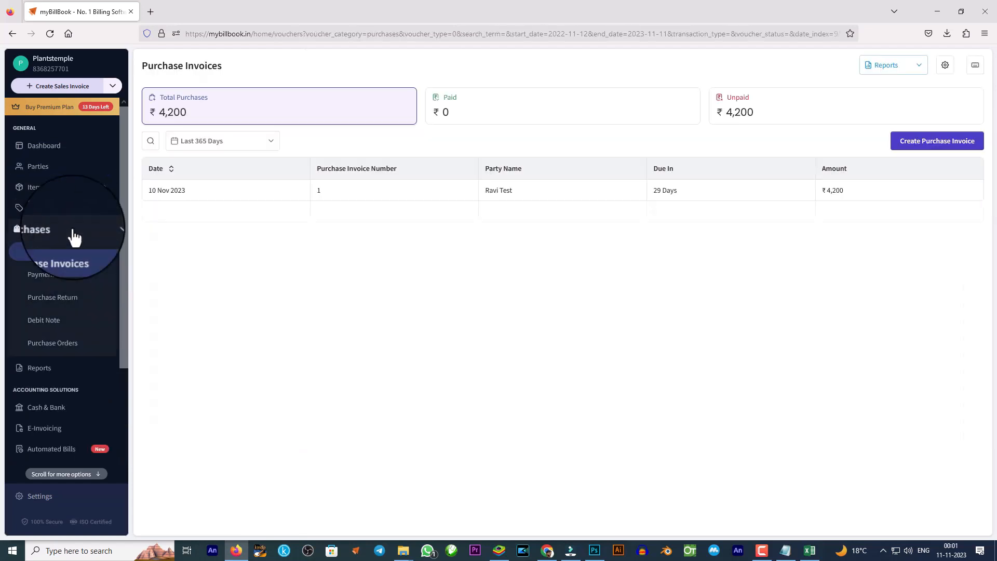
pyautogui.click(51, 282)
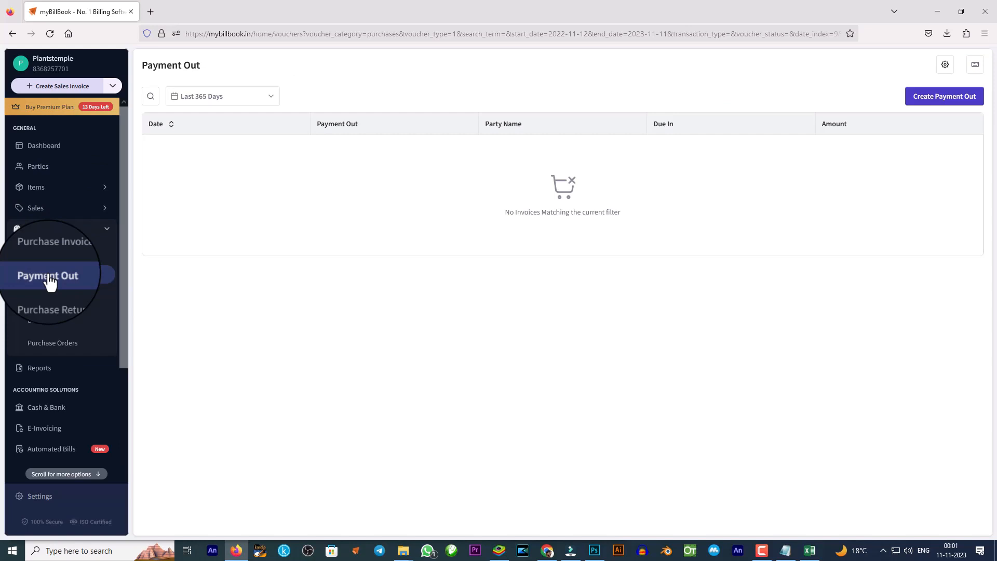
# - Record a ₹4,200 cash Payment Out to the party settling purchase invoice 1
pyautogui.click(944, 96)
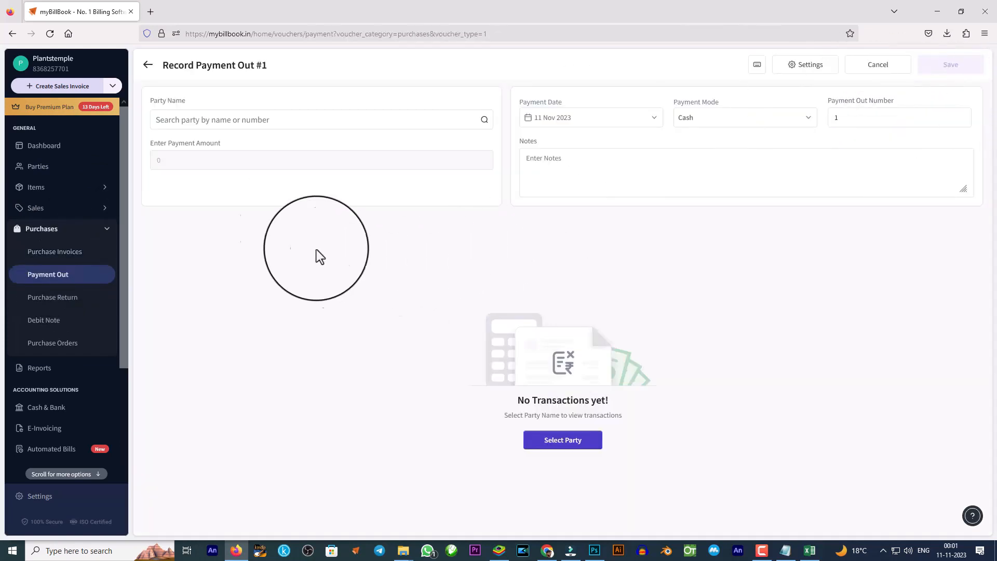
pyautogui.click(261, 121)
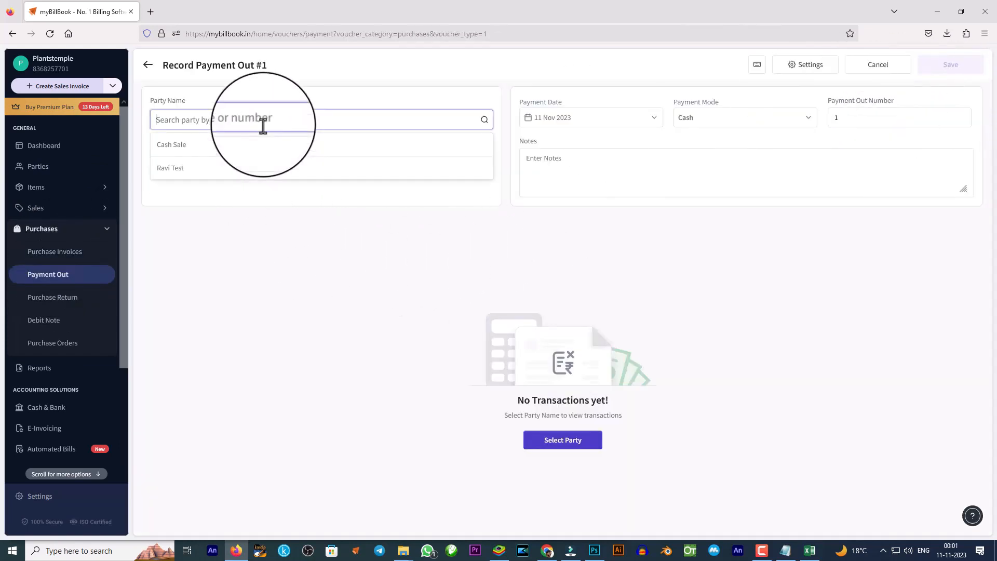
pyautogui.click(174, 165)
pyautogui.click(229, 176)
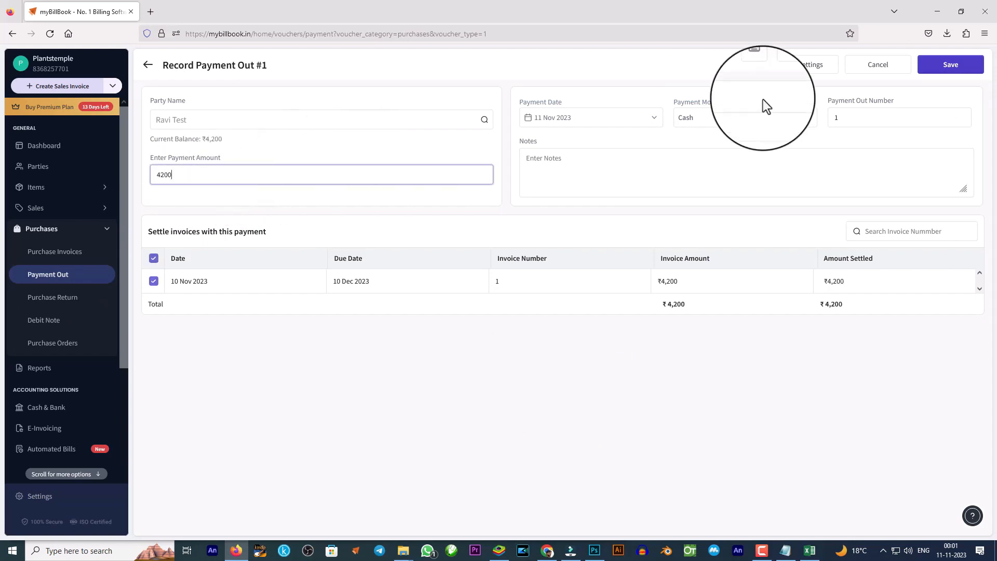
pyautogui.click(945, 74)
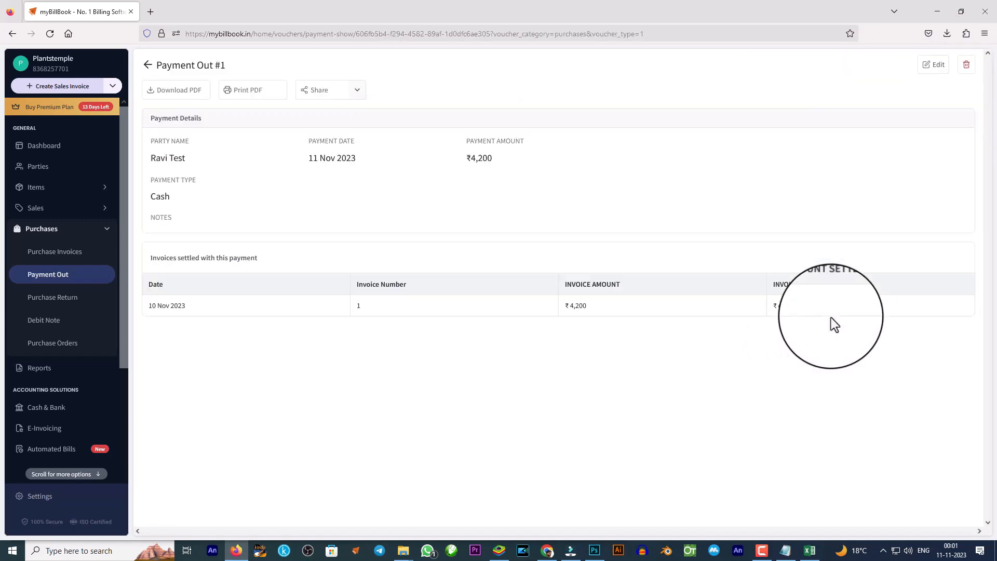
pyautogui.click(44, 148)
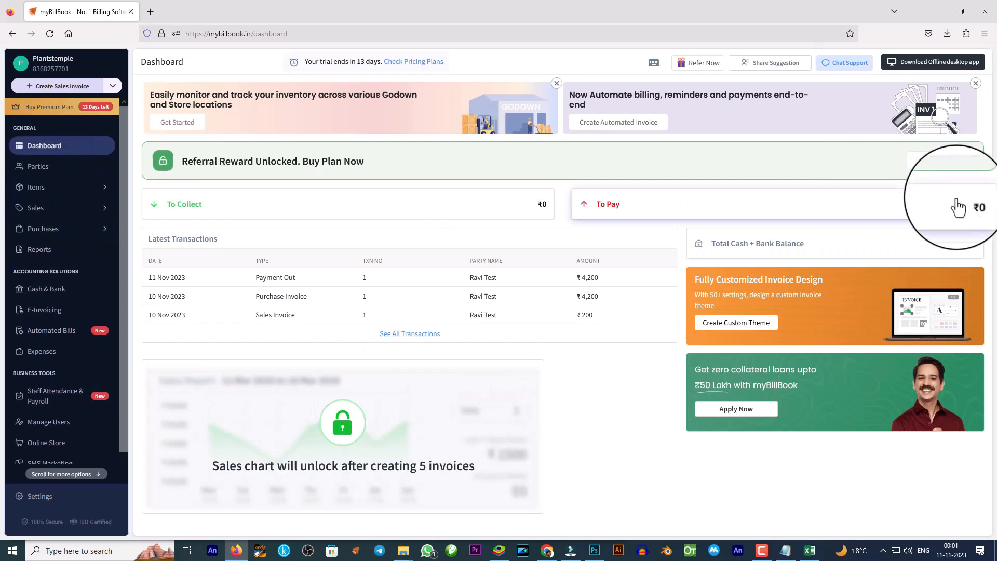
# - Confirm no party remains to be paid, then browse the Reports page categories
pyautogui.click(938, 207)
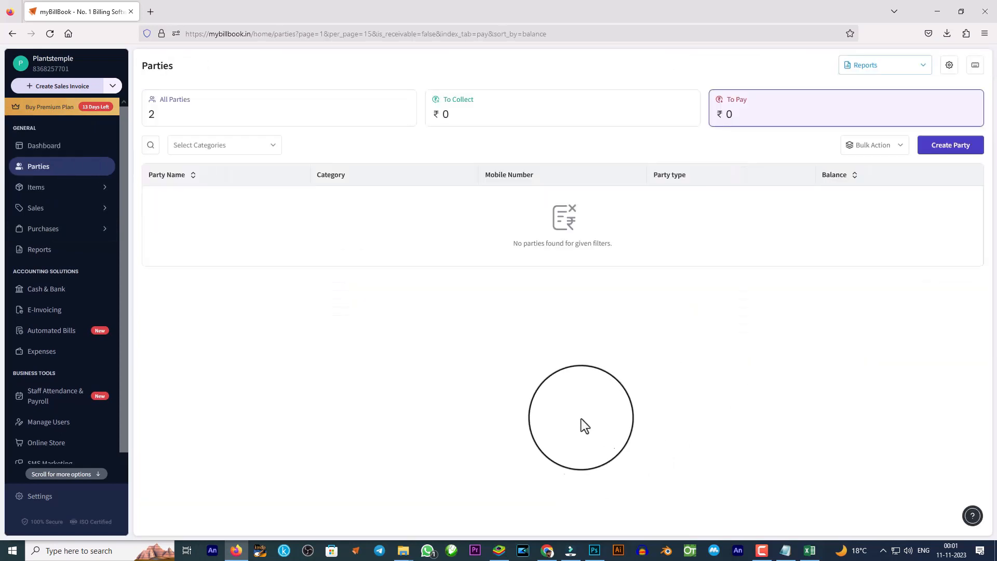
pyautogui.click(15, 36)
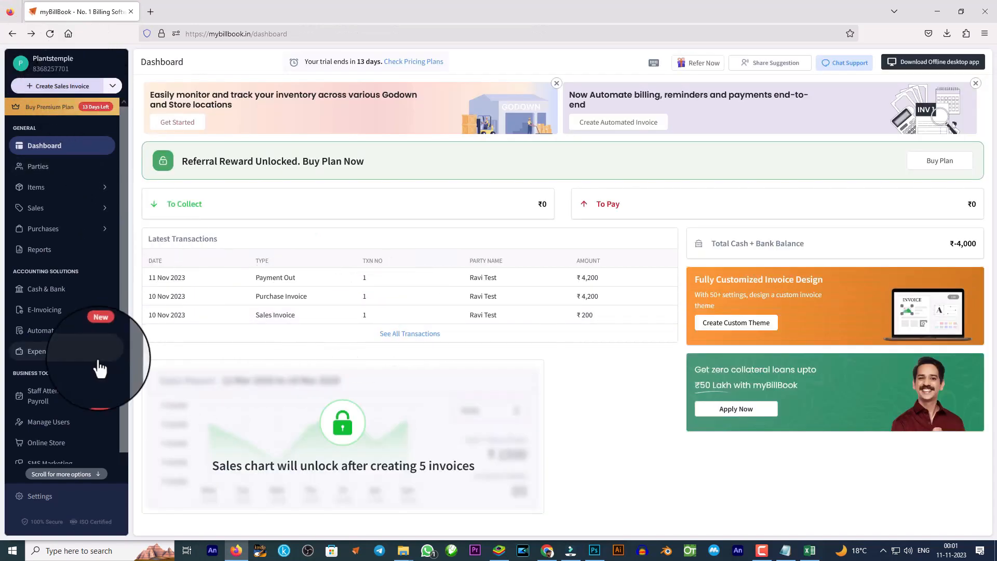
pyautogui.scroll(-1, 100, 369)
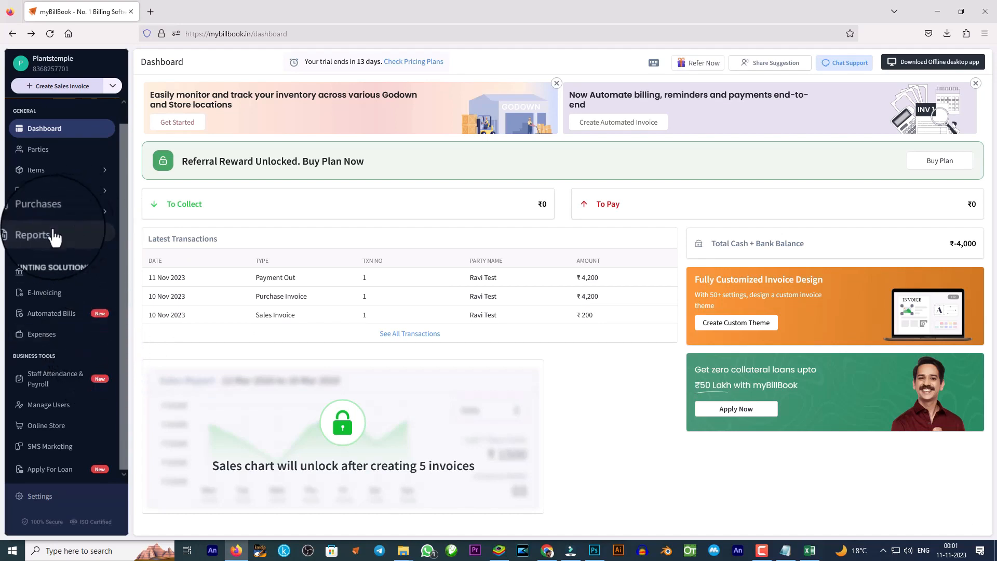
pyautogui.click(43, 238)
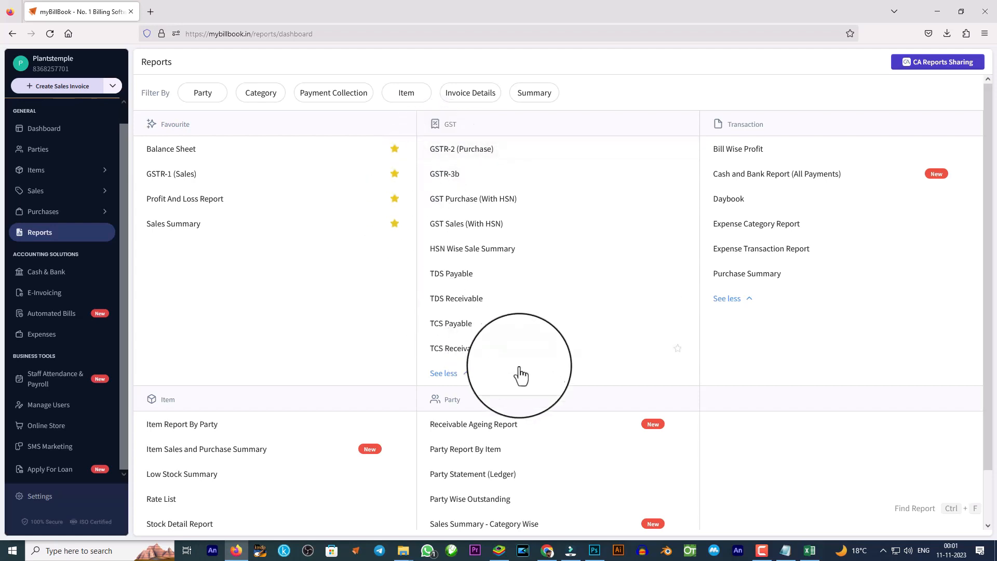
pyautogui.scroll(-1, 569, 431)
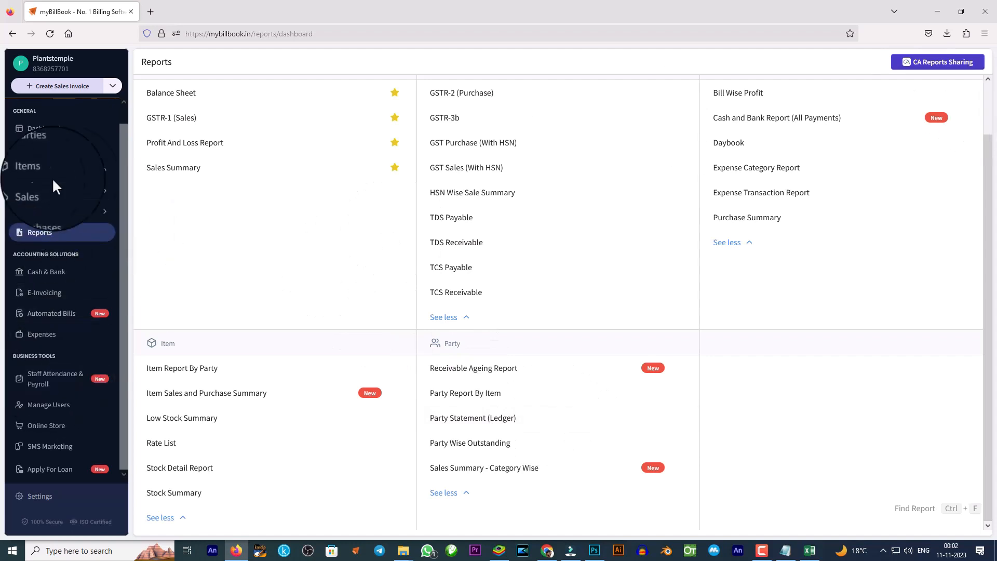
# - Open Sales Invoice #1 from the Sales Invoices list and highlight the billing state Haryana
pyautogui.click(59, 196)
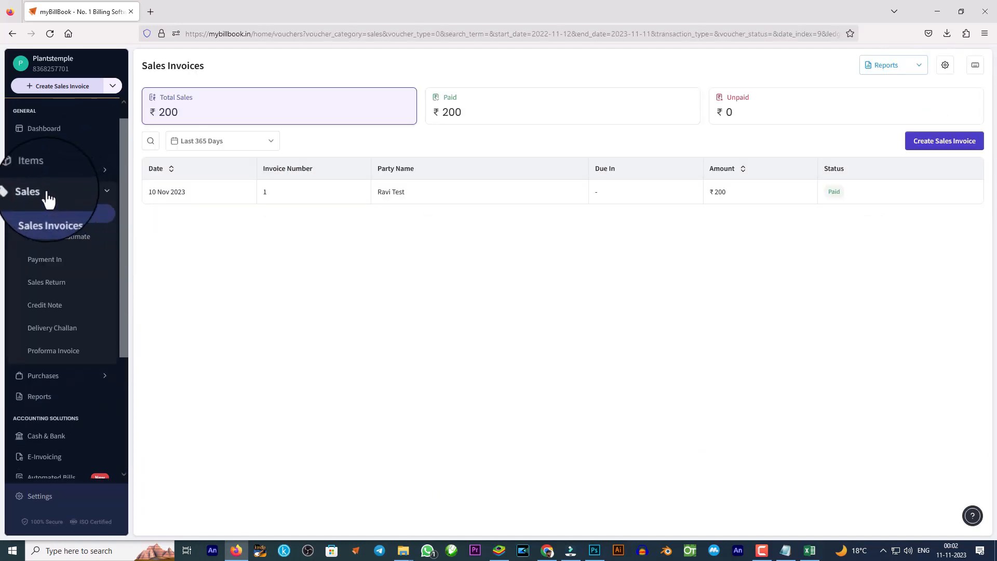
pyautogui.click(174, 200)
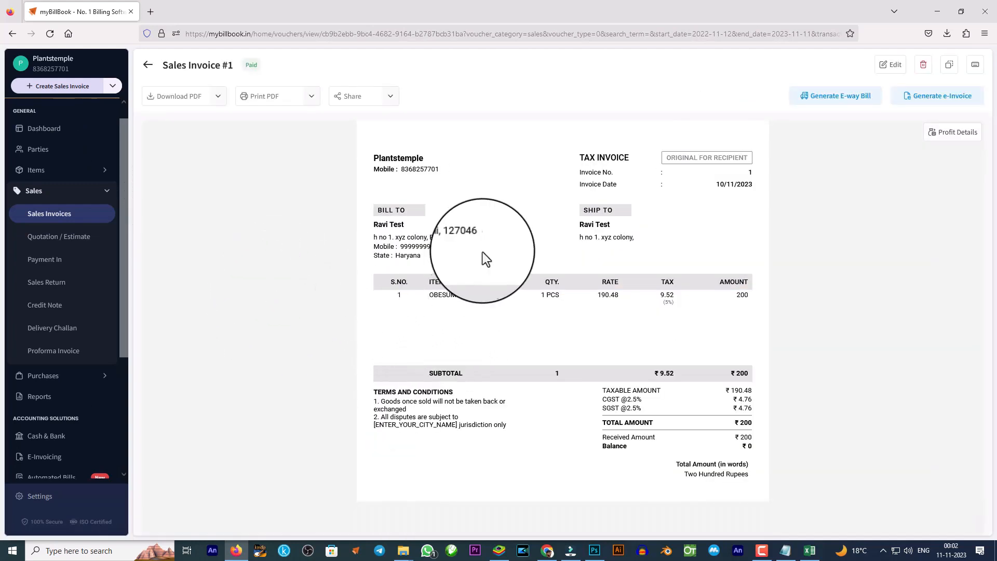
pyautogui.moveTo(422, 257); pyautogui.dragTo(397, 256)
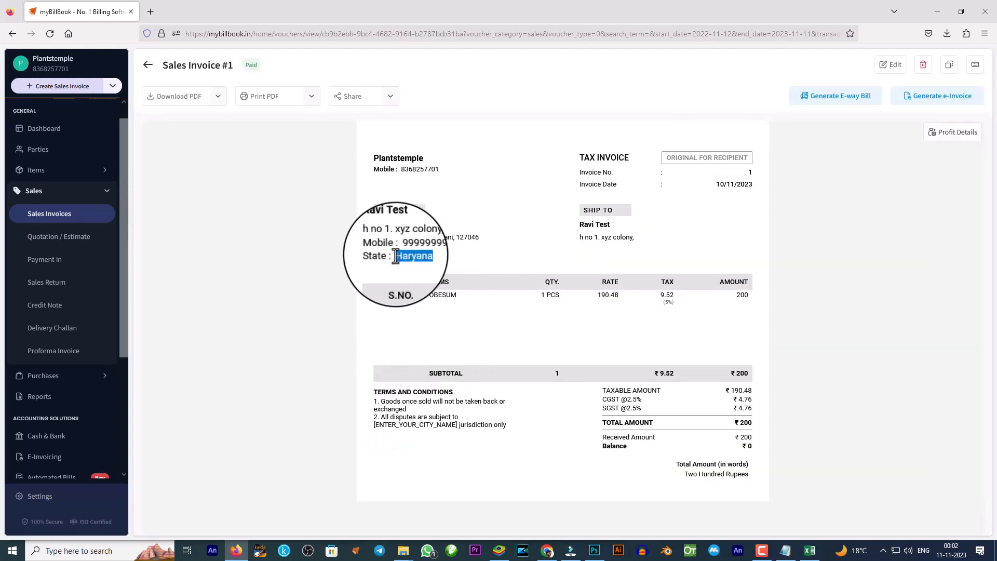
pyautogui.click(401, 260)
pyautogui.moveTo(395, 257); pyautogui.dragTo(419, 260)
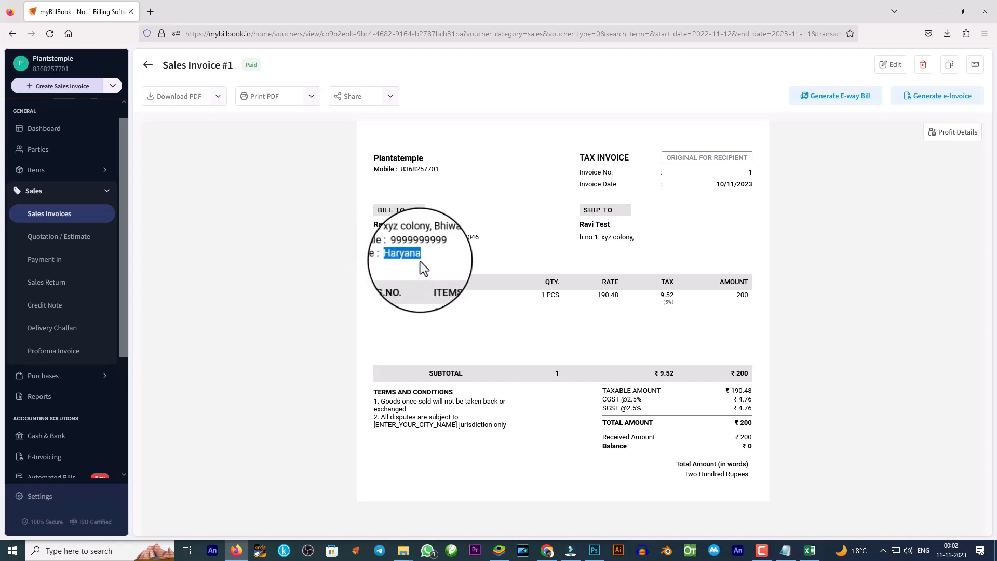